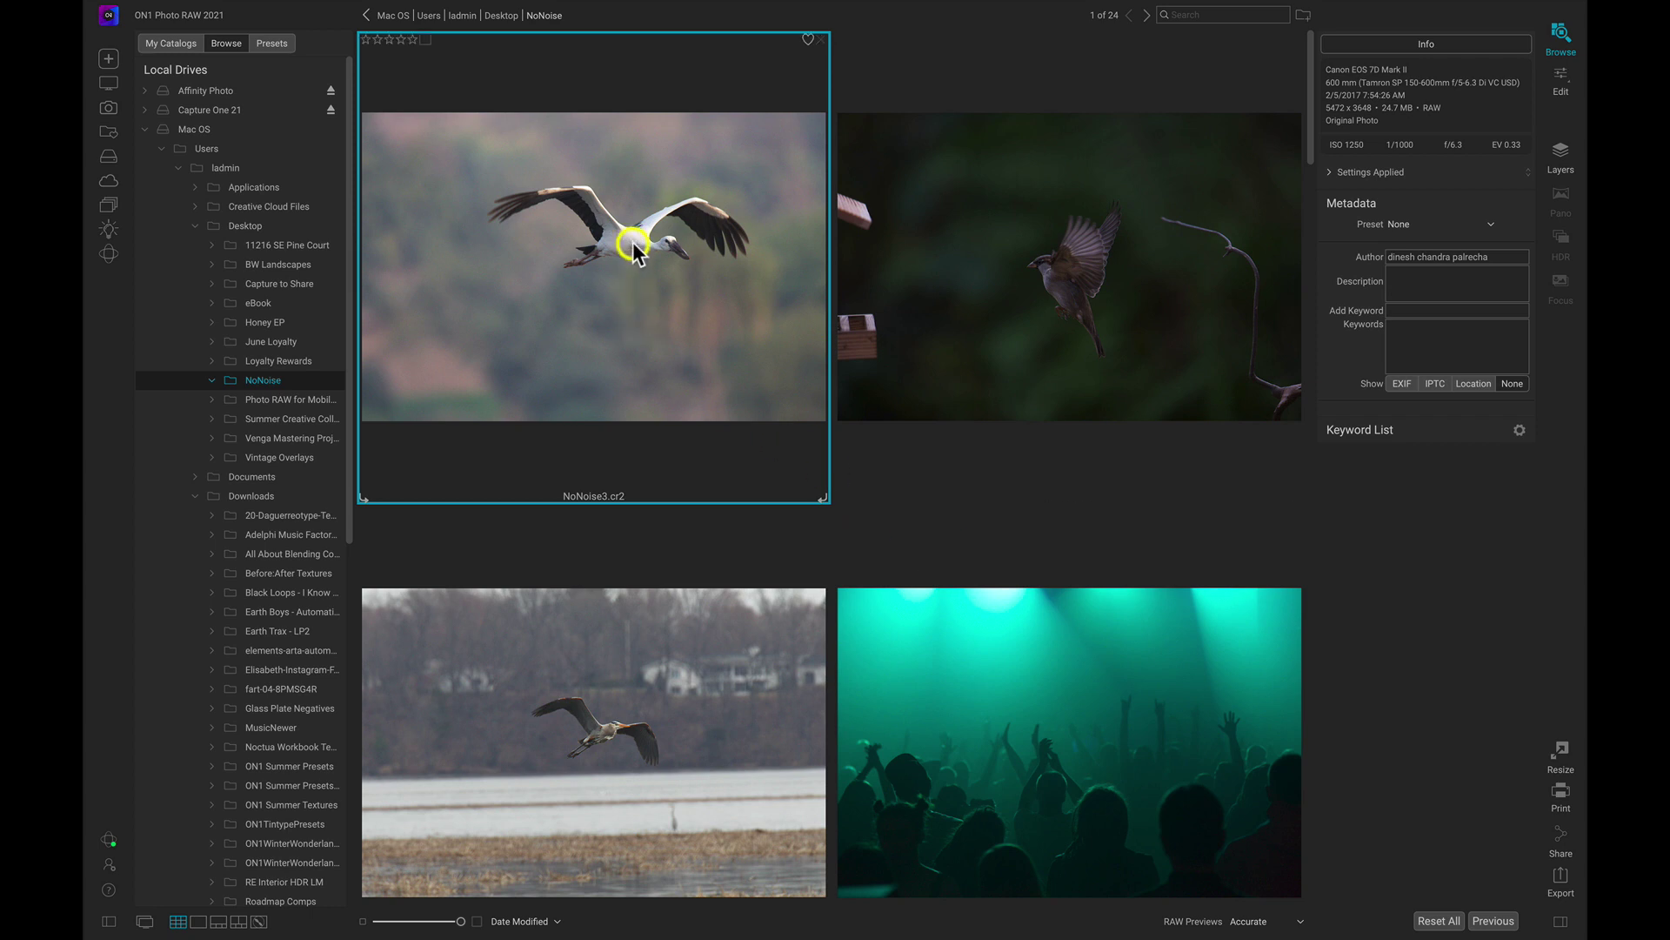
Inspect the stork photo at 100%, then return to the thumbnail grid.
{"action": "double_click", "coordinate": [635, 251]}
{"action": "left_click", "coordinate": [888, 403]}
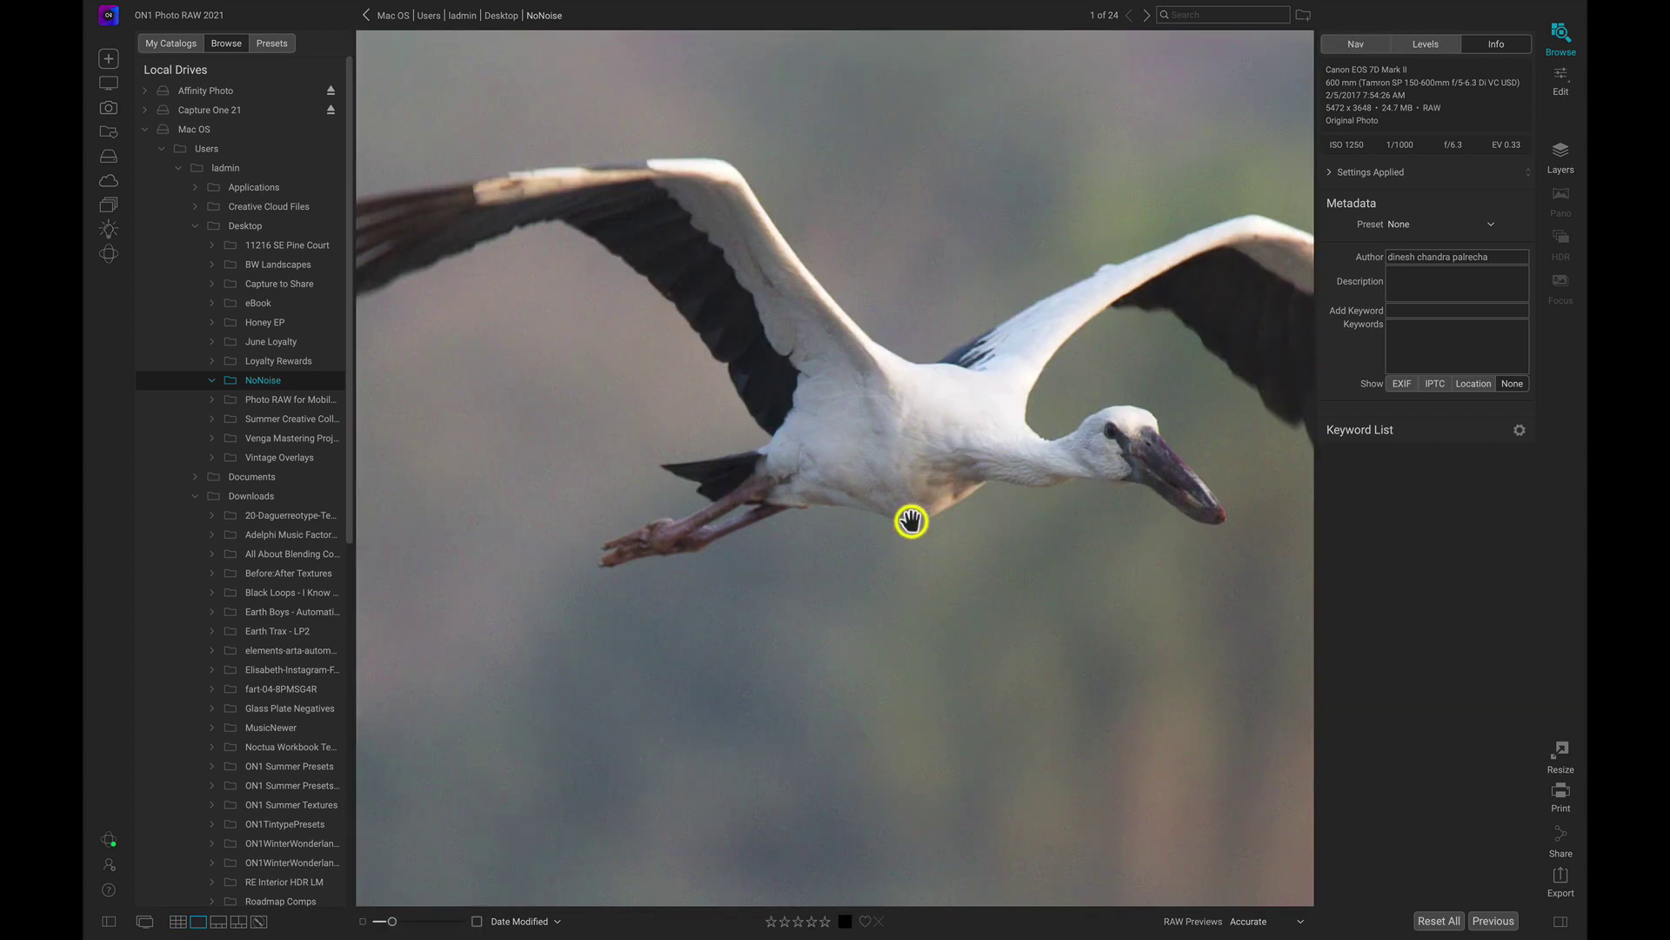
{"action": "left_click", "coordinate": [894, 476]}
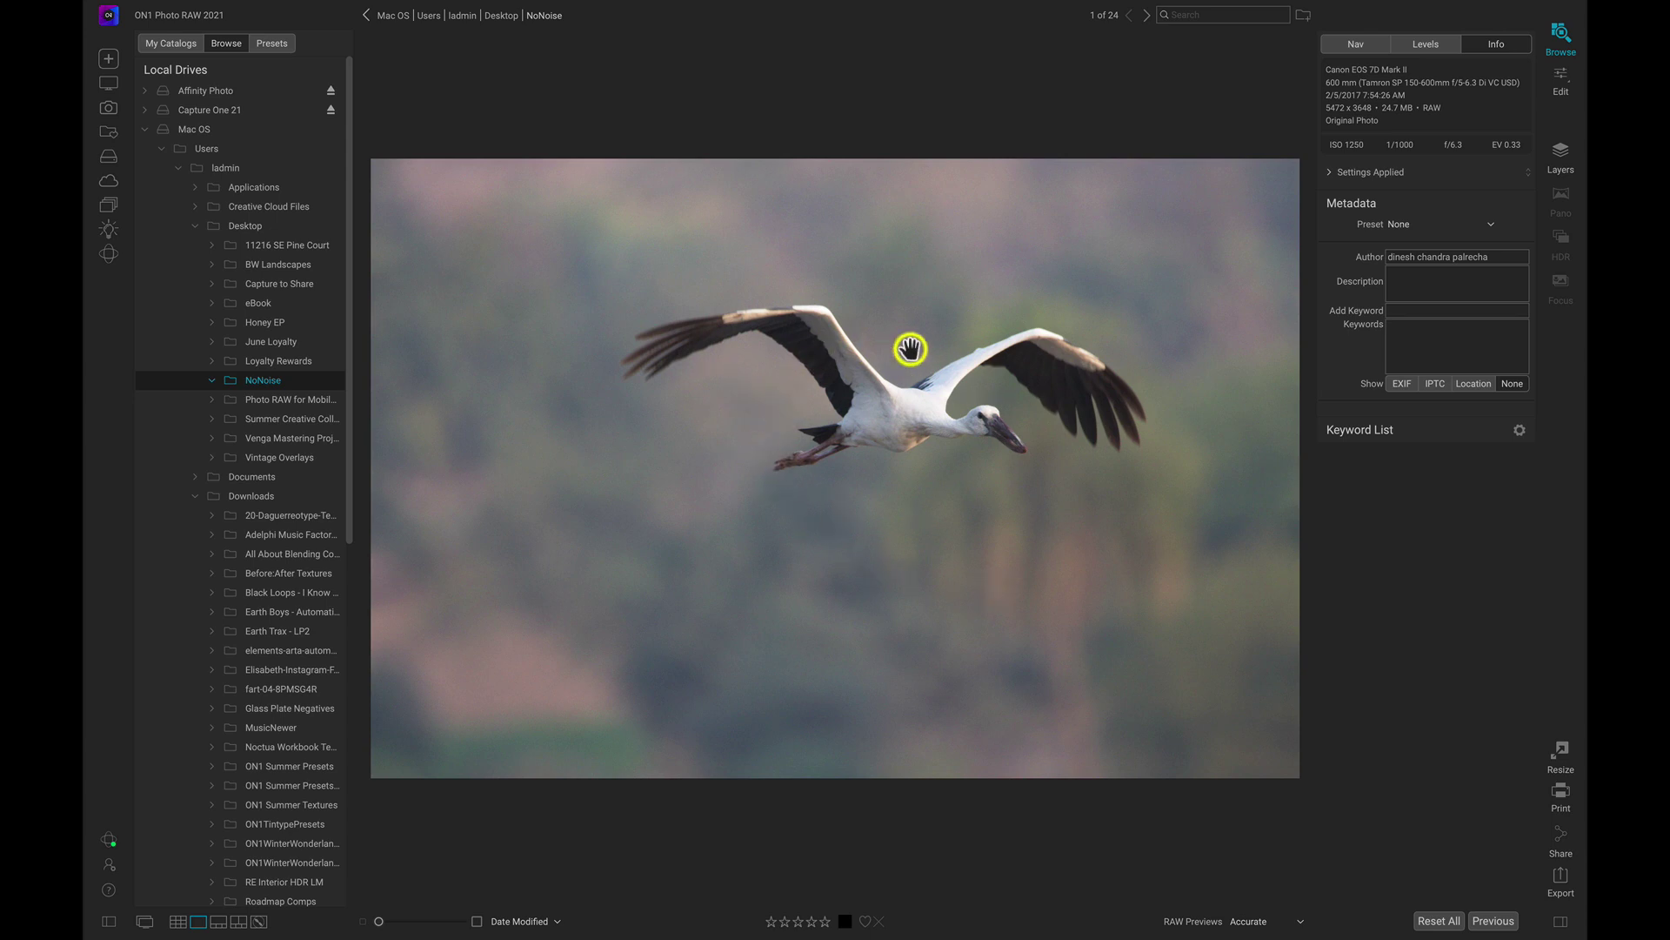
{"action": "key", "text": "g"}
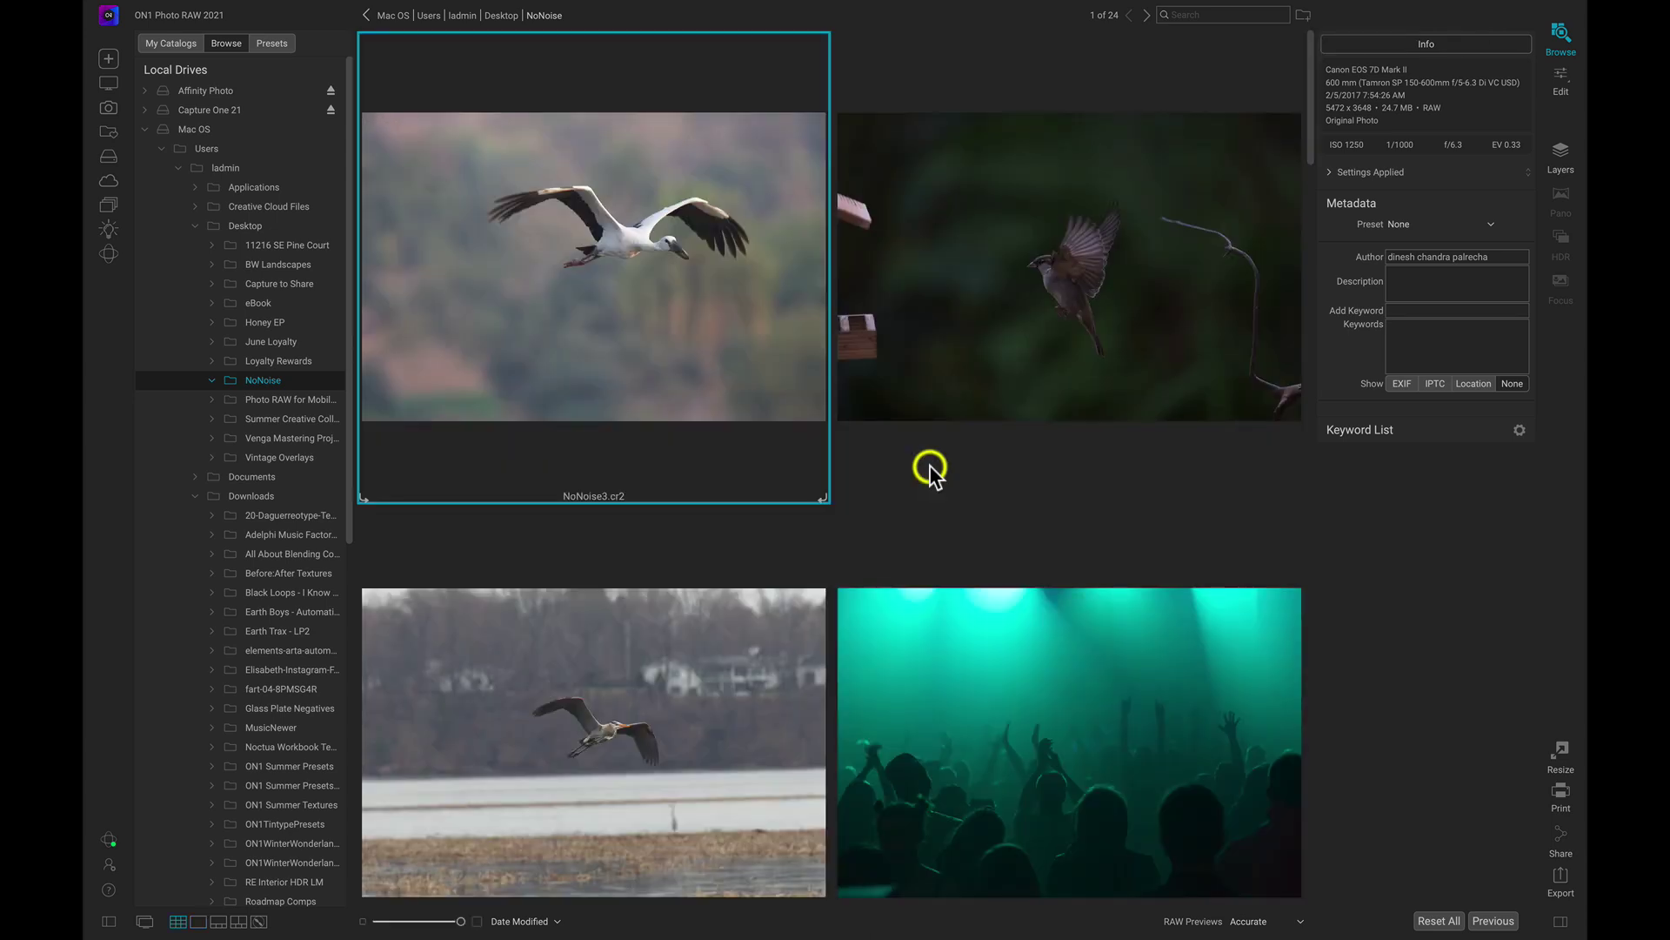
Start sending the stork to ON1 NoNoise AI 2021, then cancel the edit dialog.
{"action": "right_click", "coordinate": [641, 233]}
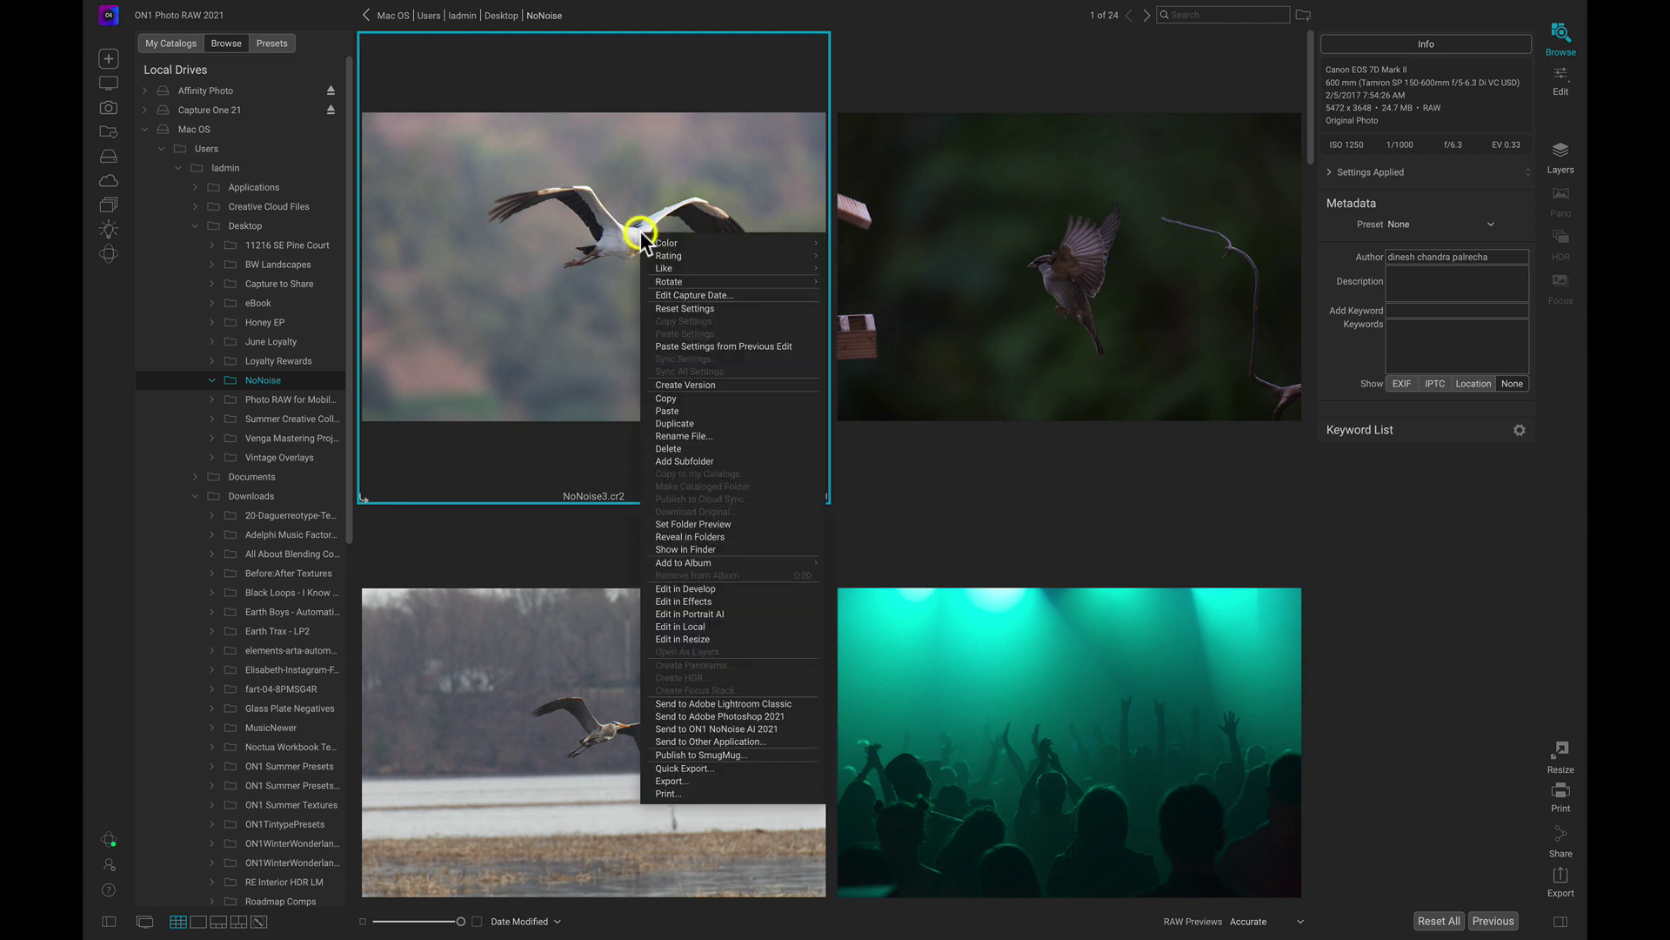
{"action": "left_click", "coordinate": [732, 742]}
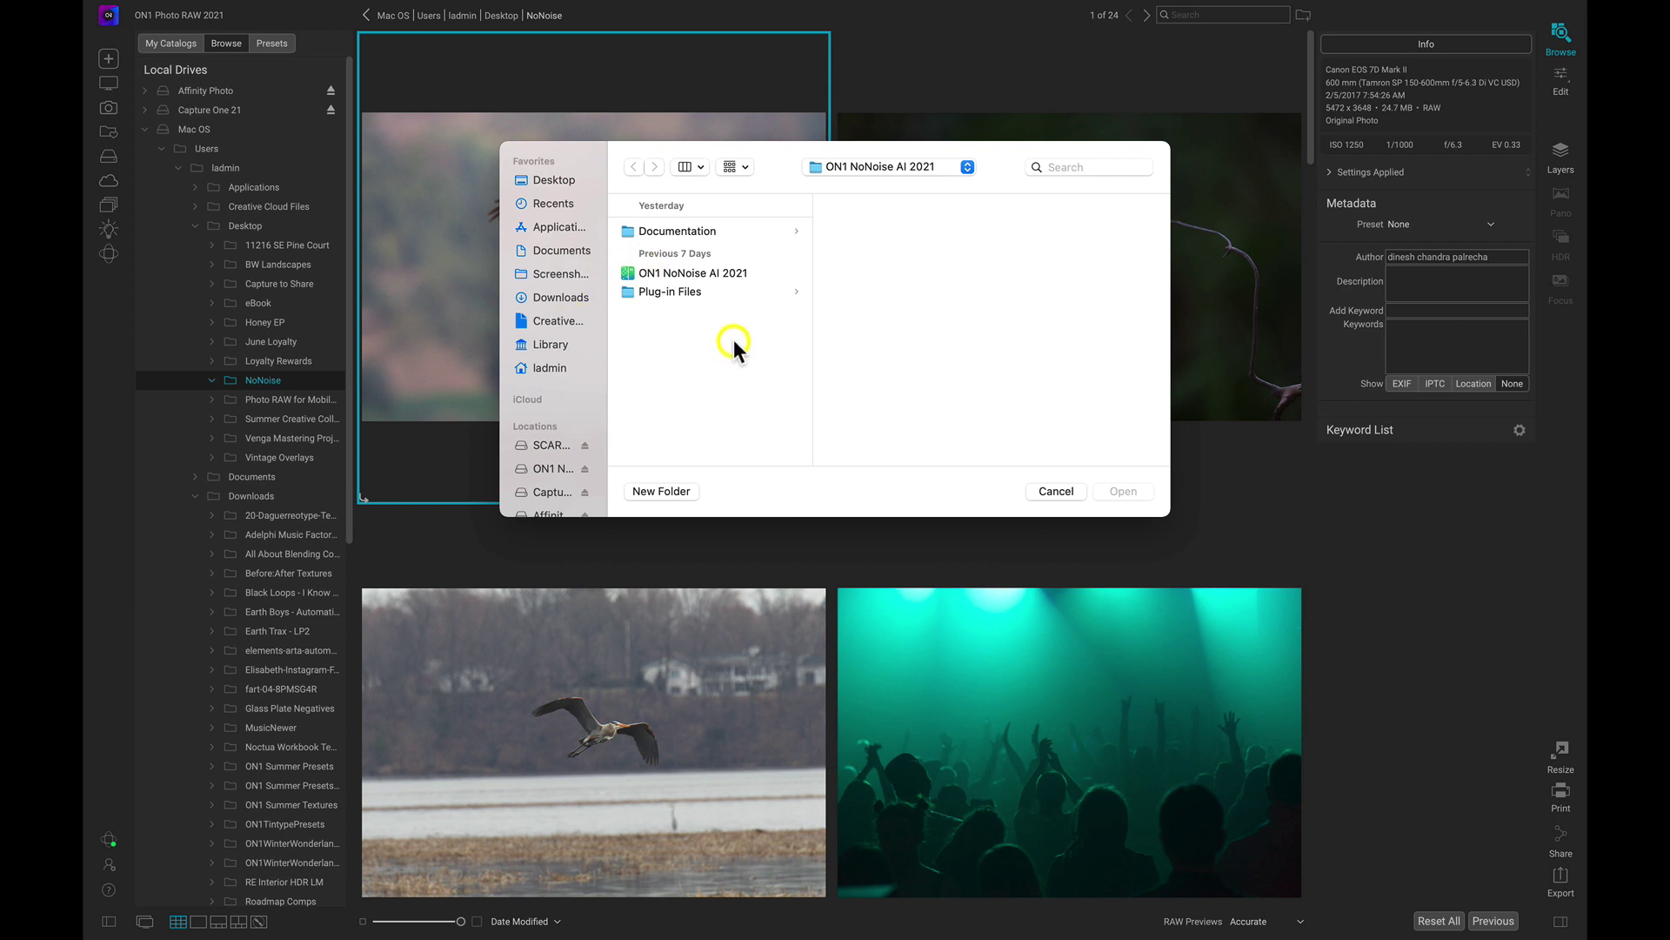
{"action": "left_click", "coordinate": [721, 272]}
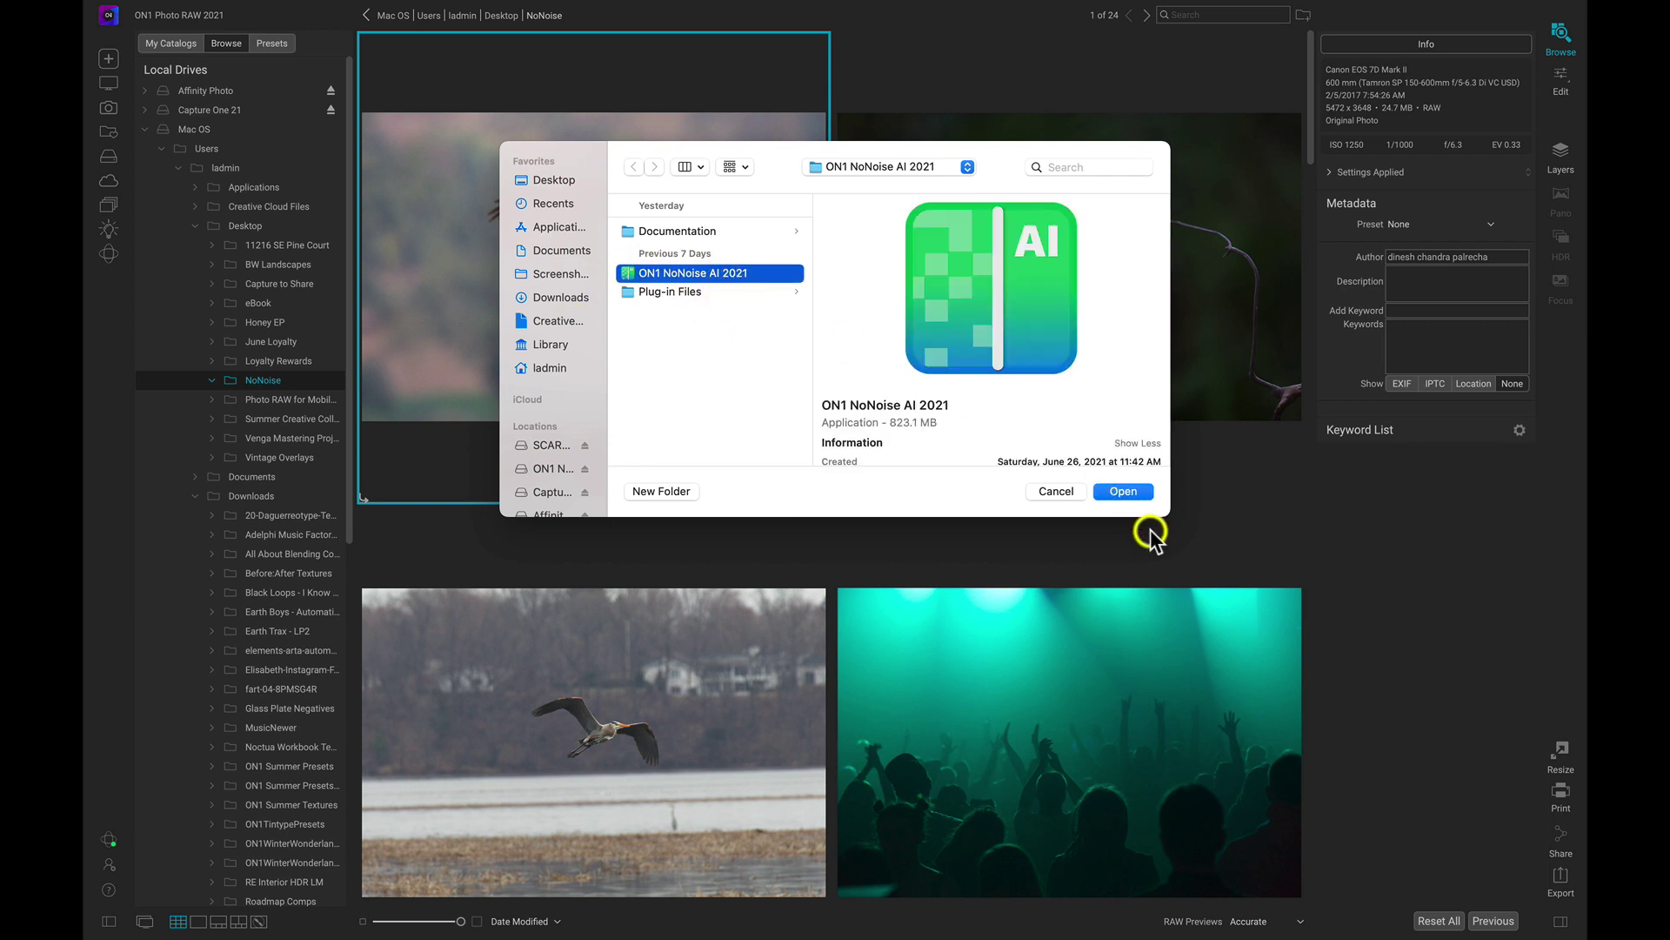
{"action": "left_click", "coordinate": [1131, 491]}
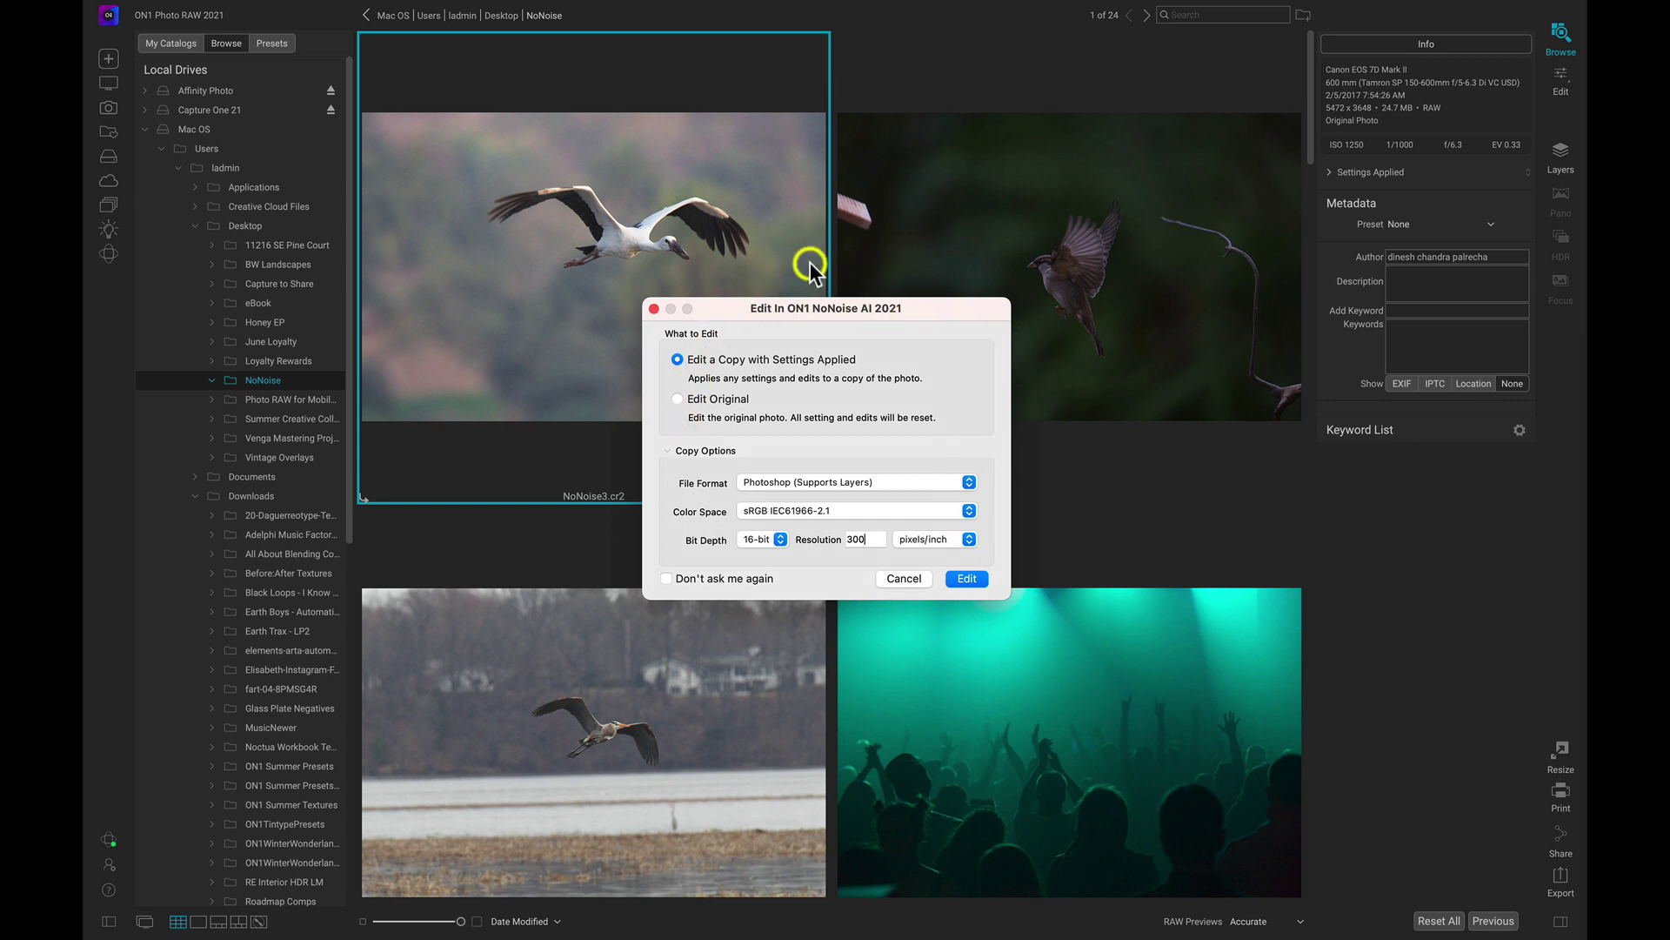
{"action": "left_click", "coordinate": [907, 578]}
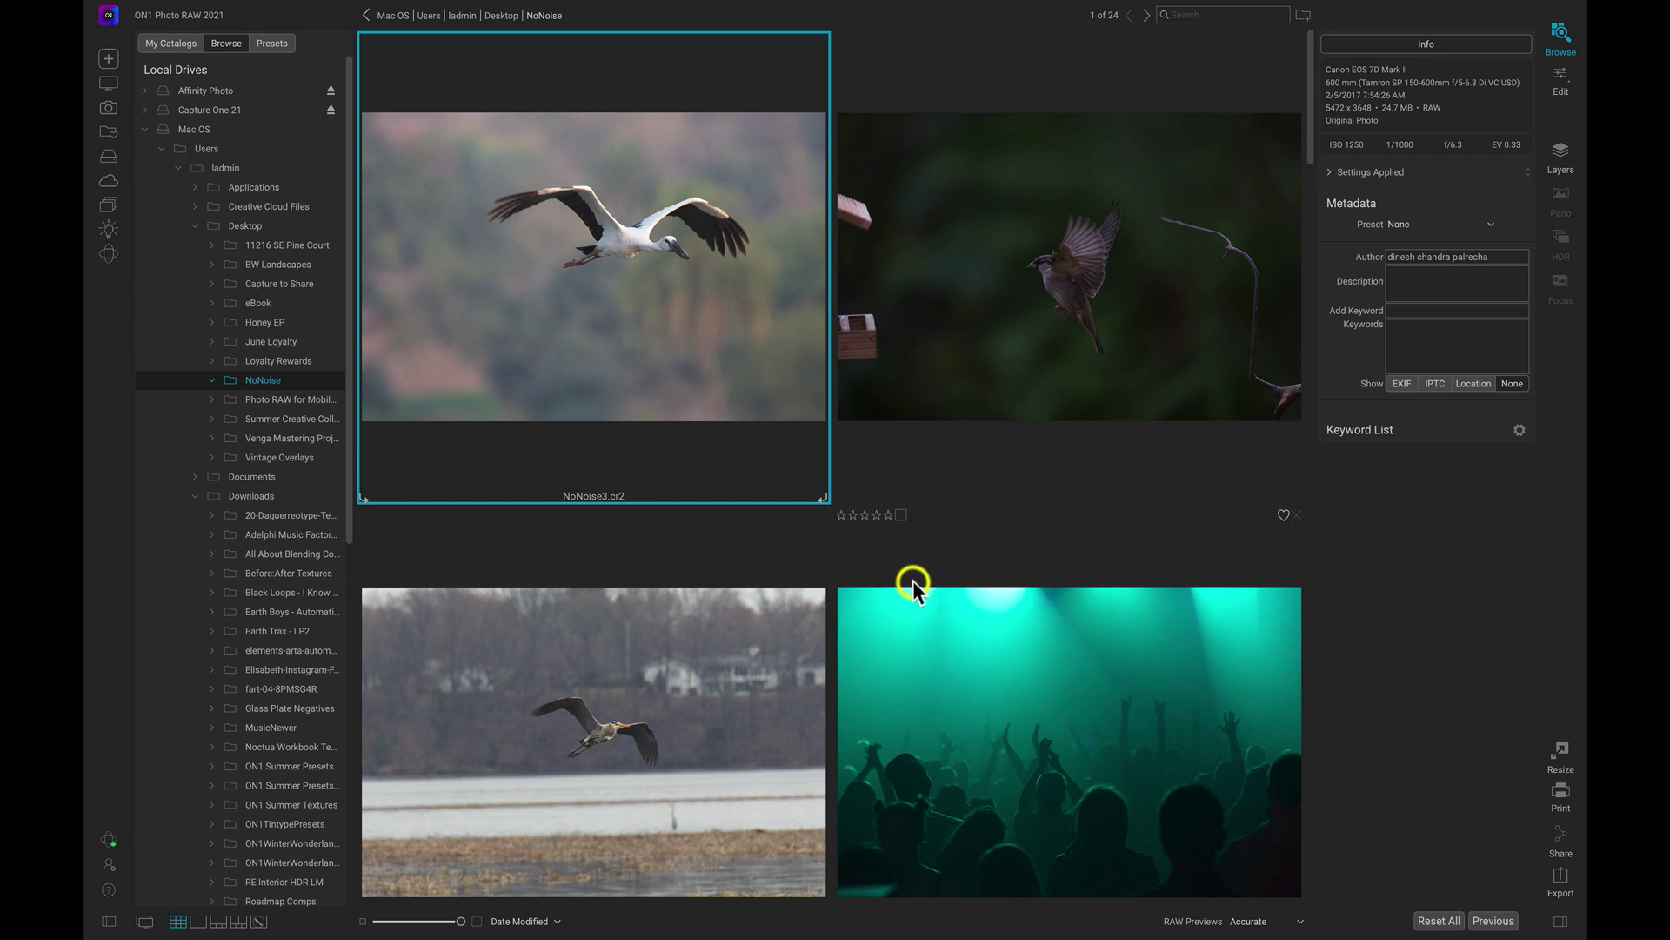
Send the stork to ON1 NoNoise AI 2021 using Edit Original.
{"action": "right_click", "coordinate": [638, 313]}
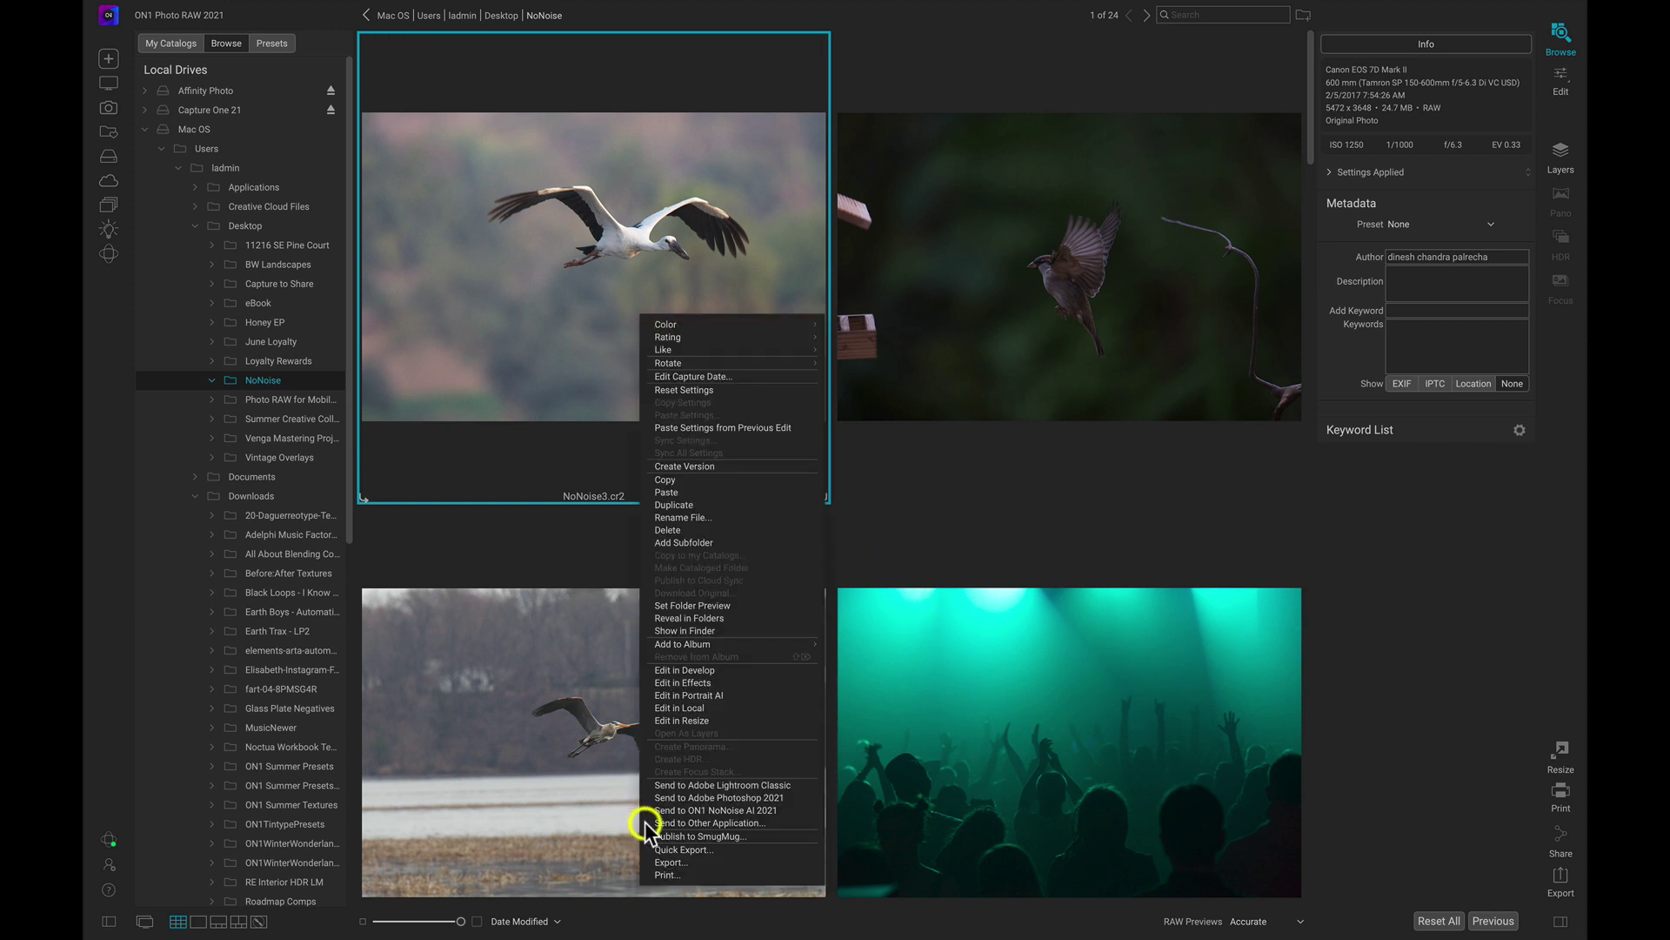
{"action": "left_click", "coordinate": [772, 810]}
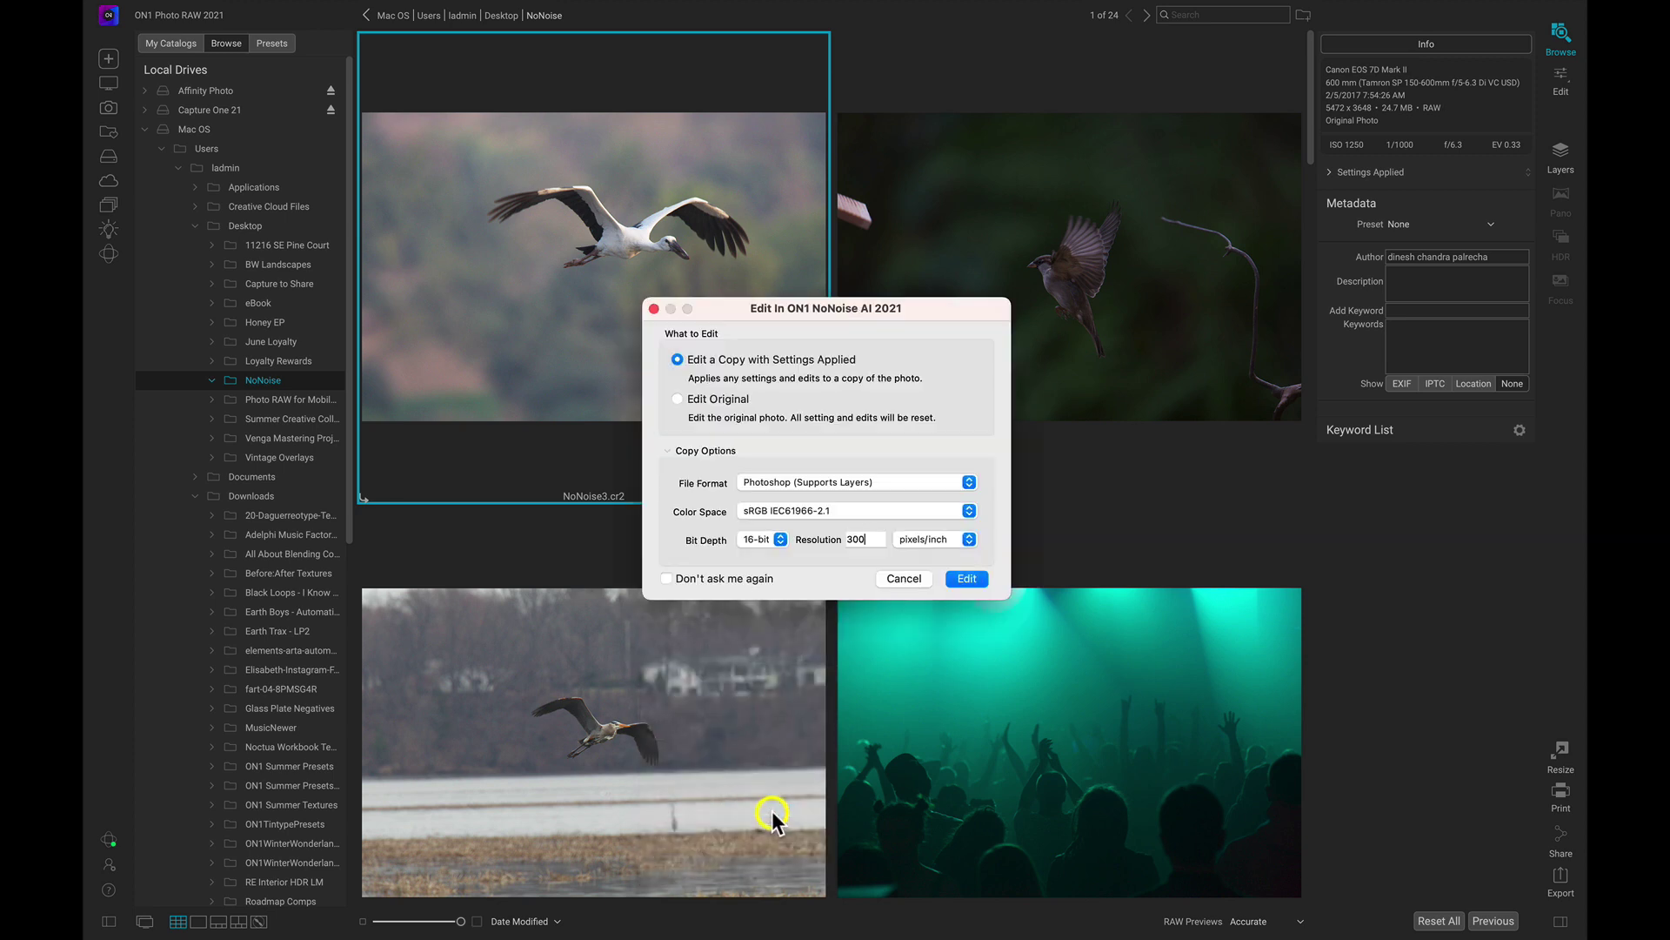
{"action": "left_click", "coordinate": [676, 398]}
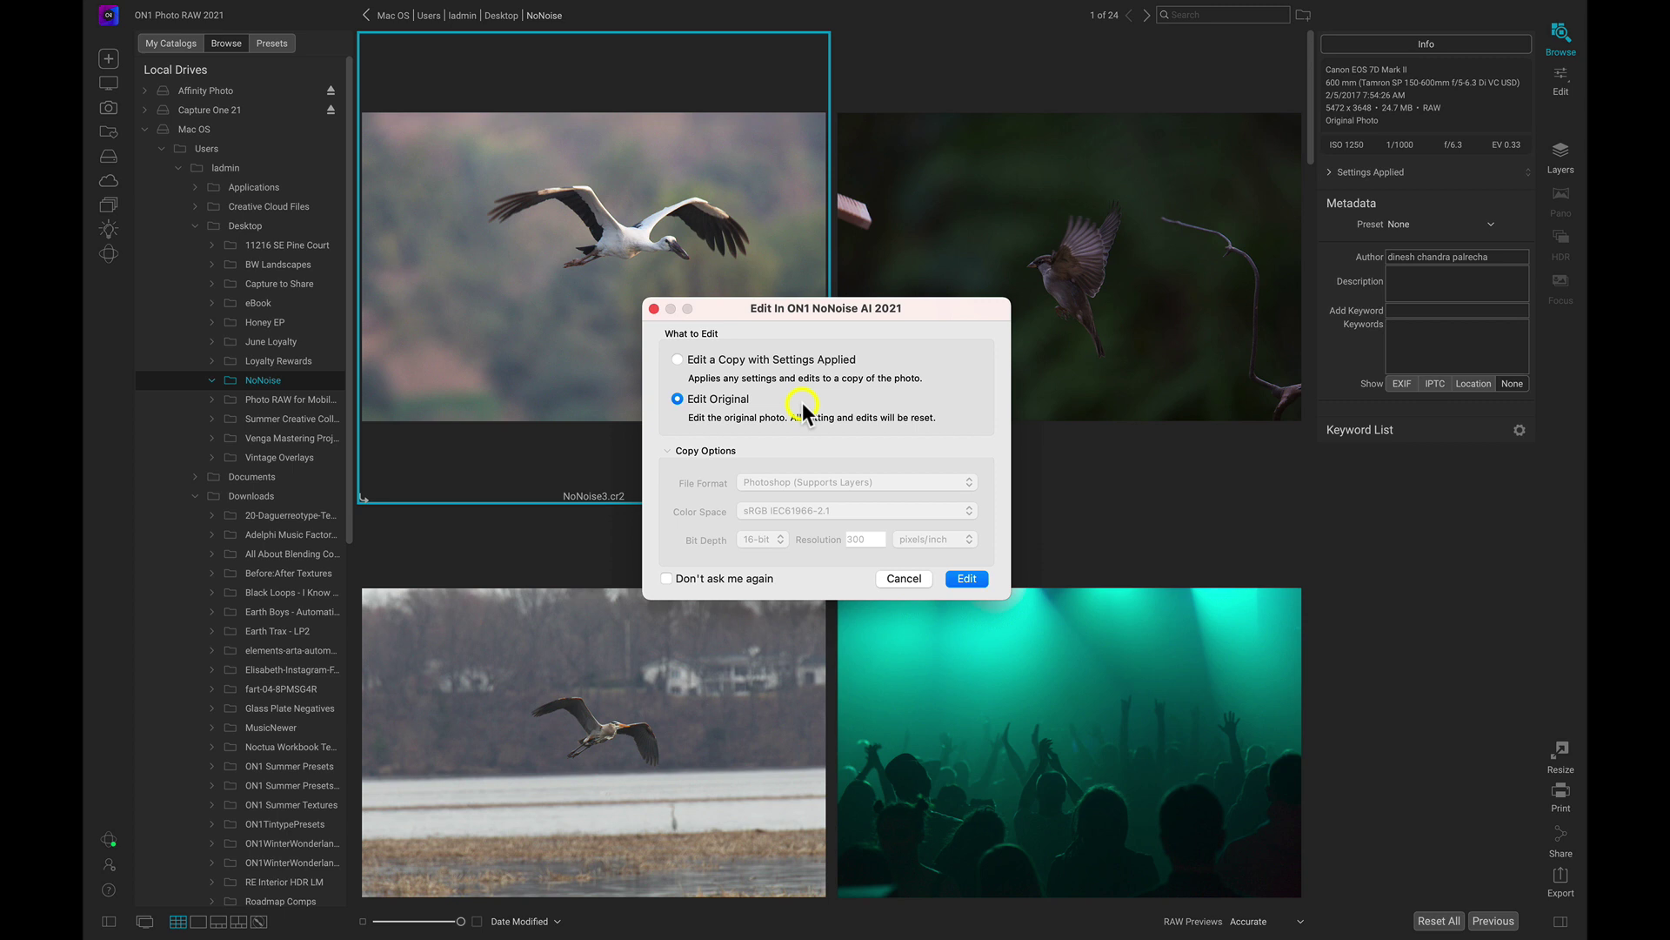
{"action": "left_click", "coordinate": [966, 579]}
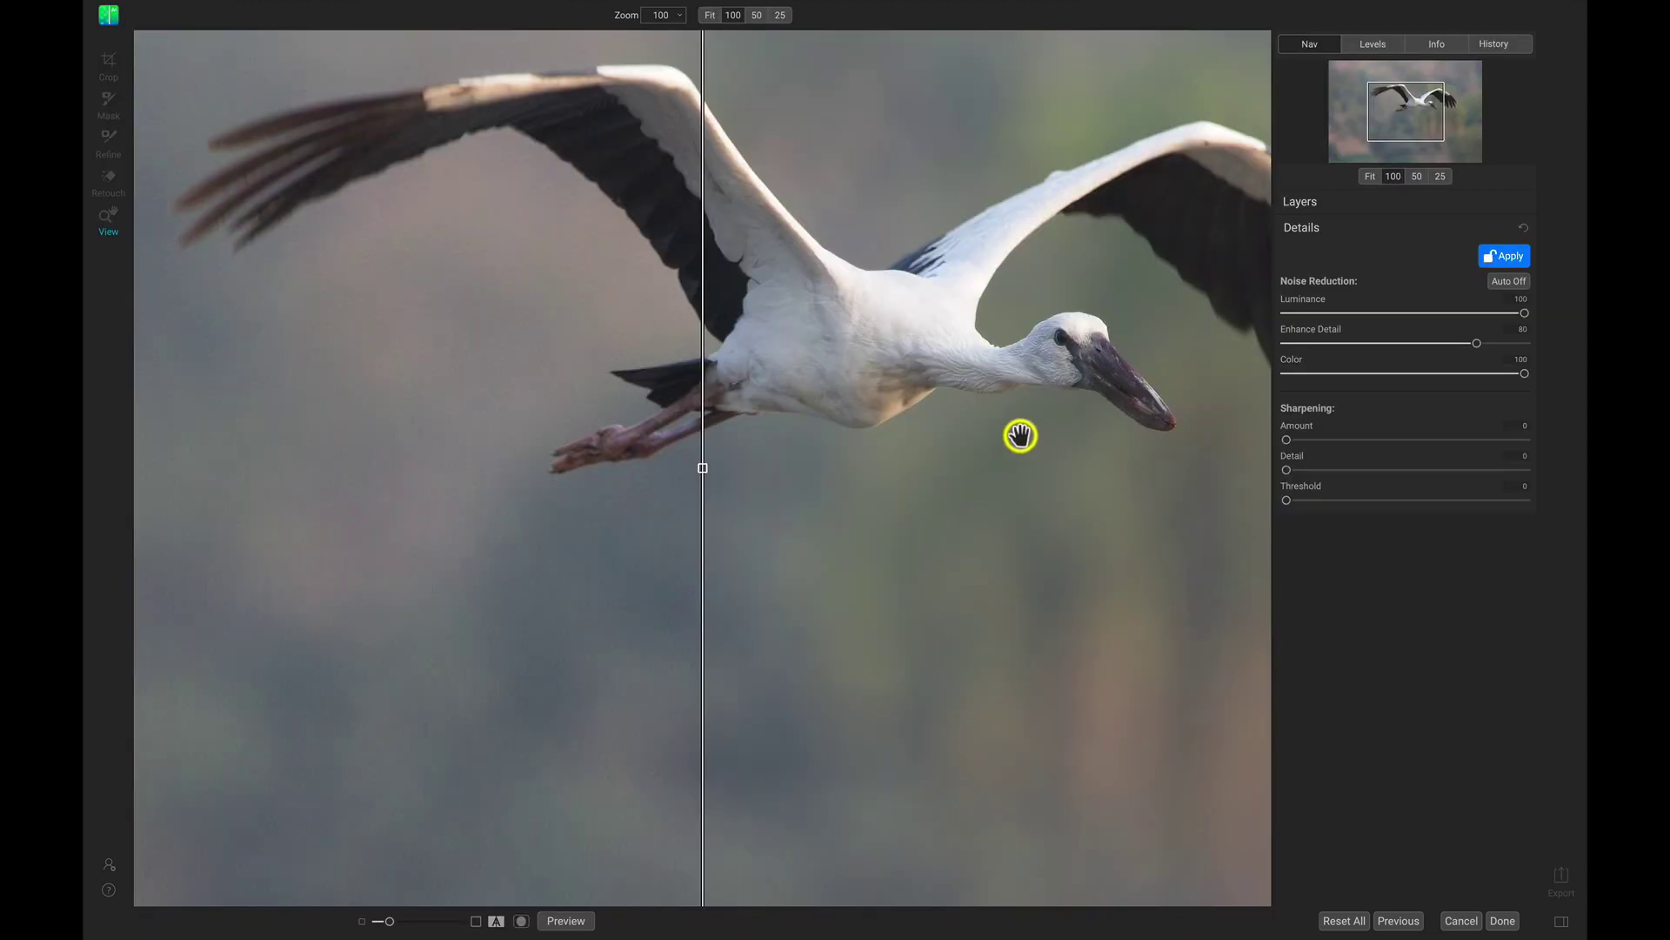
Finish denoising the stork and set the save format to DNG, named BirdFlying.
{"action": "left_click_drag", "start_coordinate": [1018, 436], "coordinate": [675, 456]}
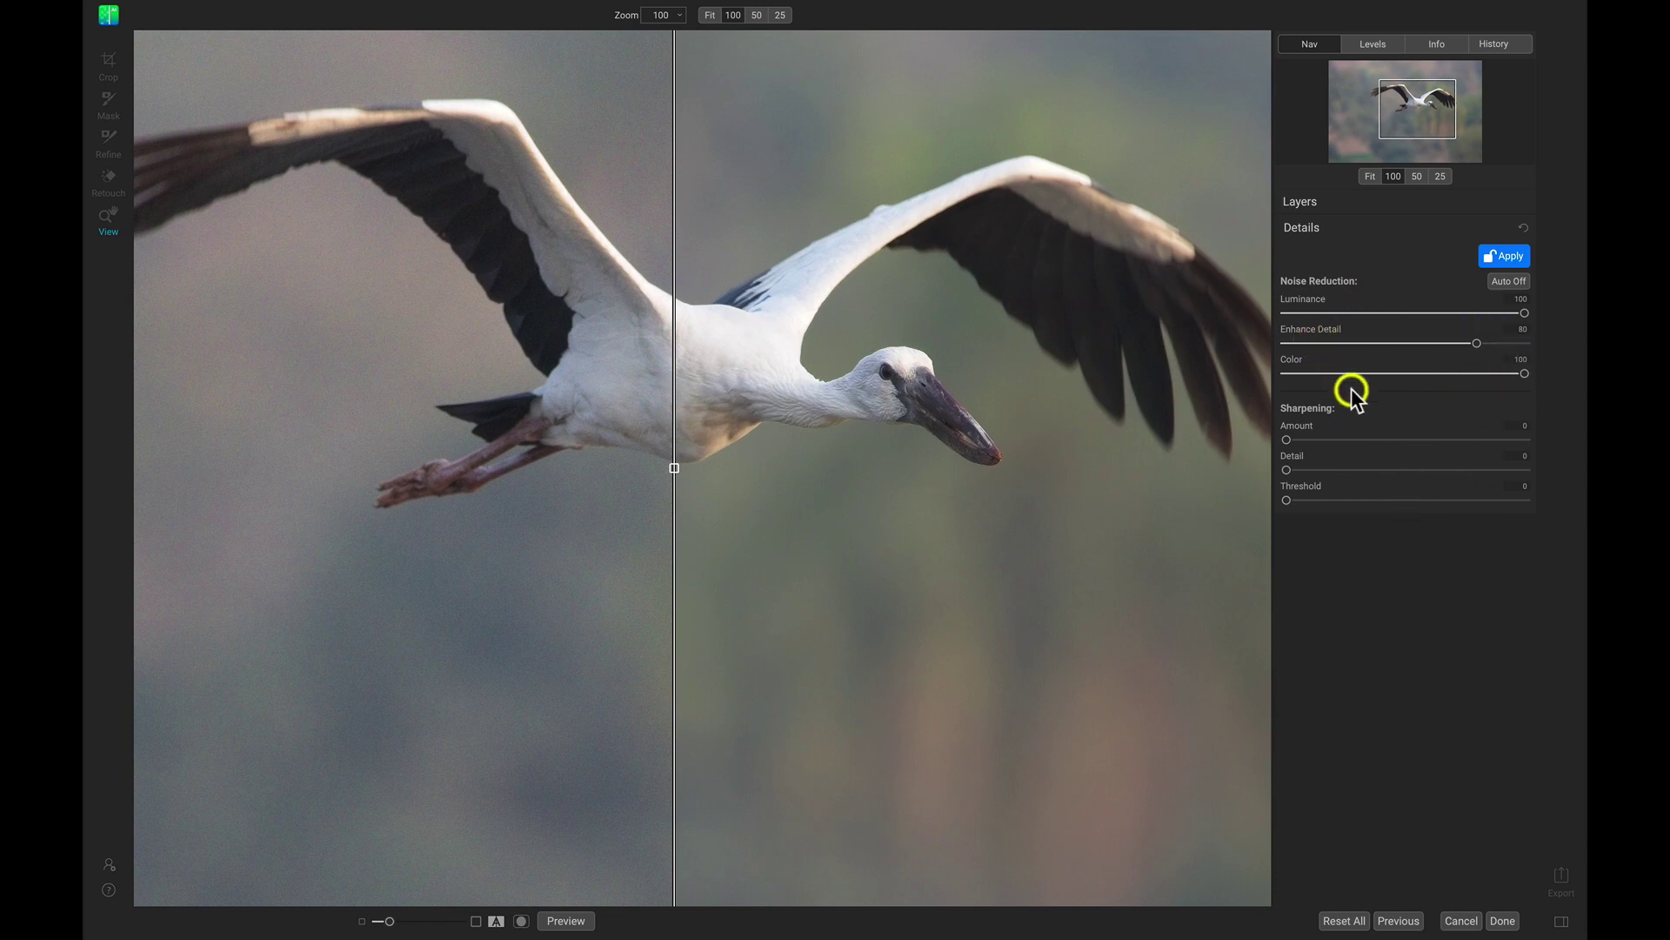
{"action": "left_click", "coordinate": [1502, 920]}
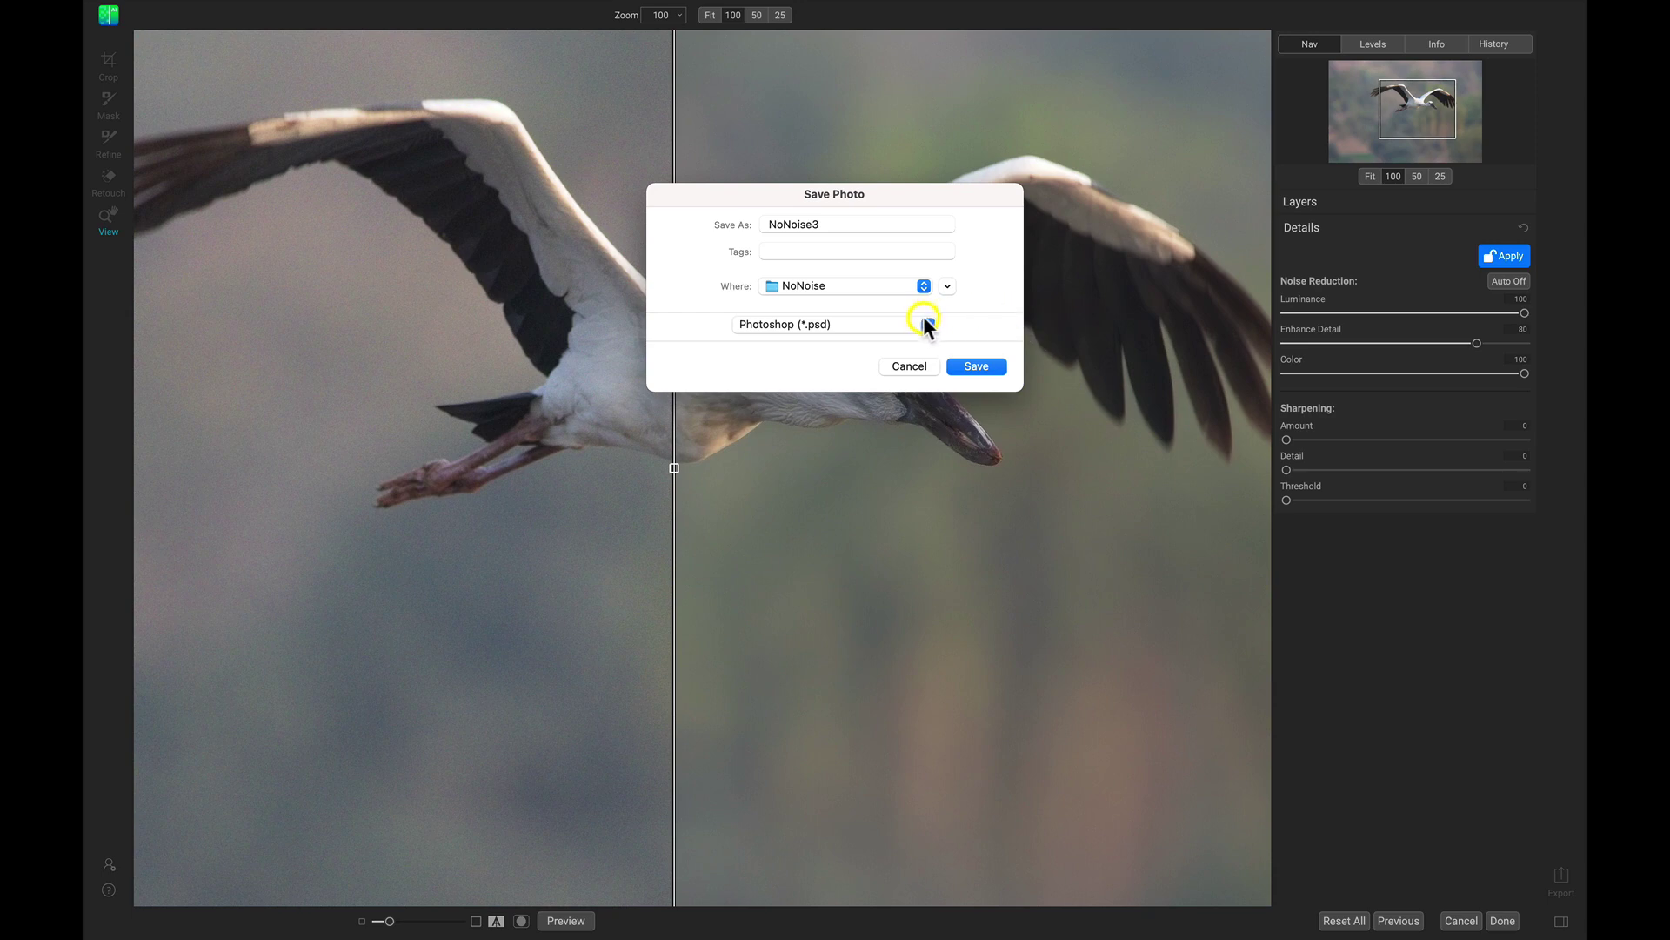
{"action": "left_click", "coordinate": [925, 324]}
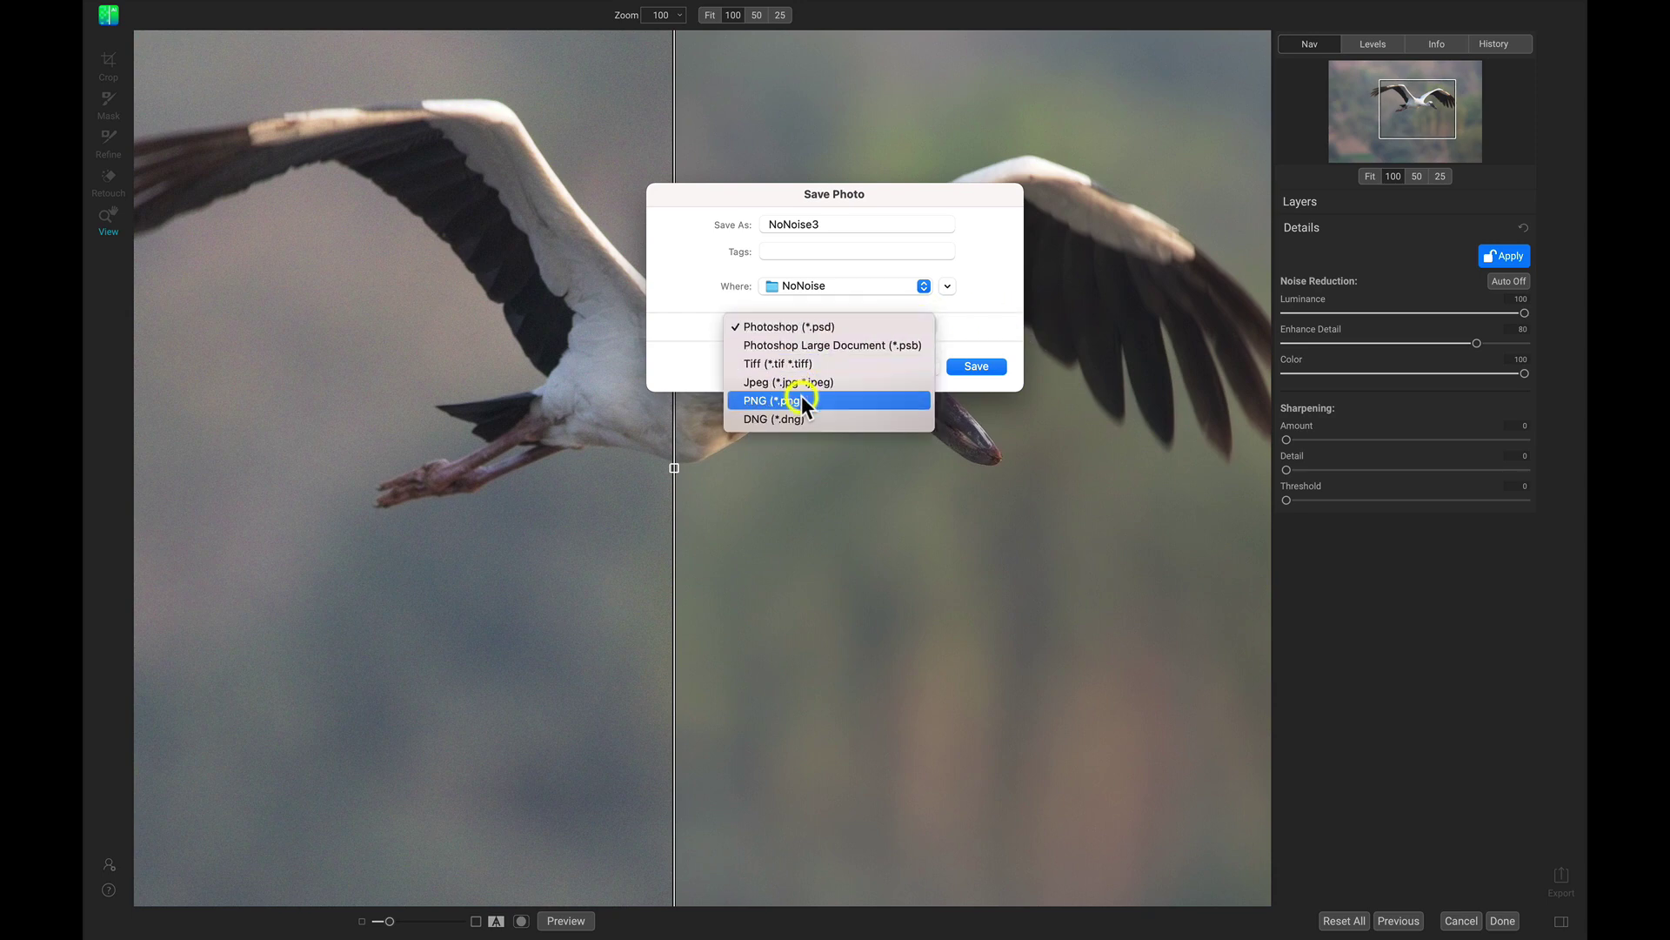
{"action": "left_click", "coordinate": [795, 416]}
{"action": "double_click", "coordinate": [837, 224]}
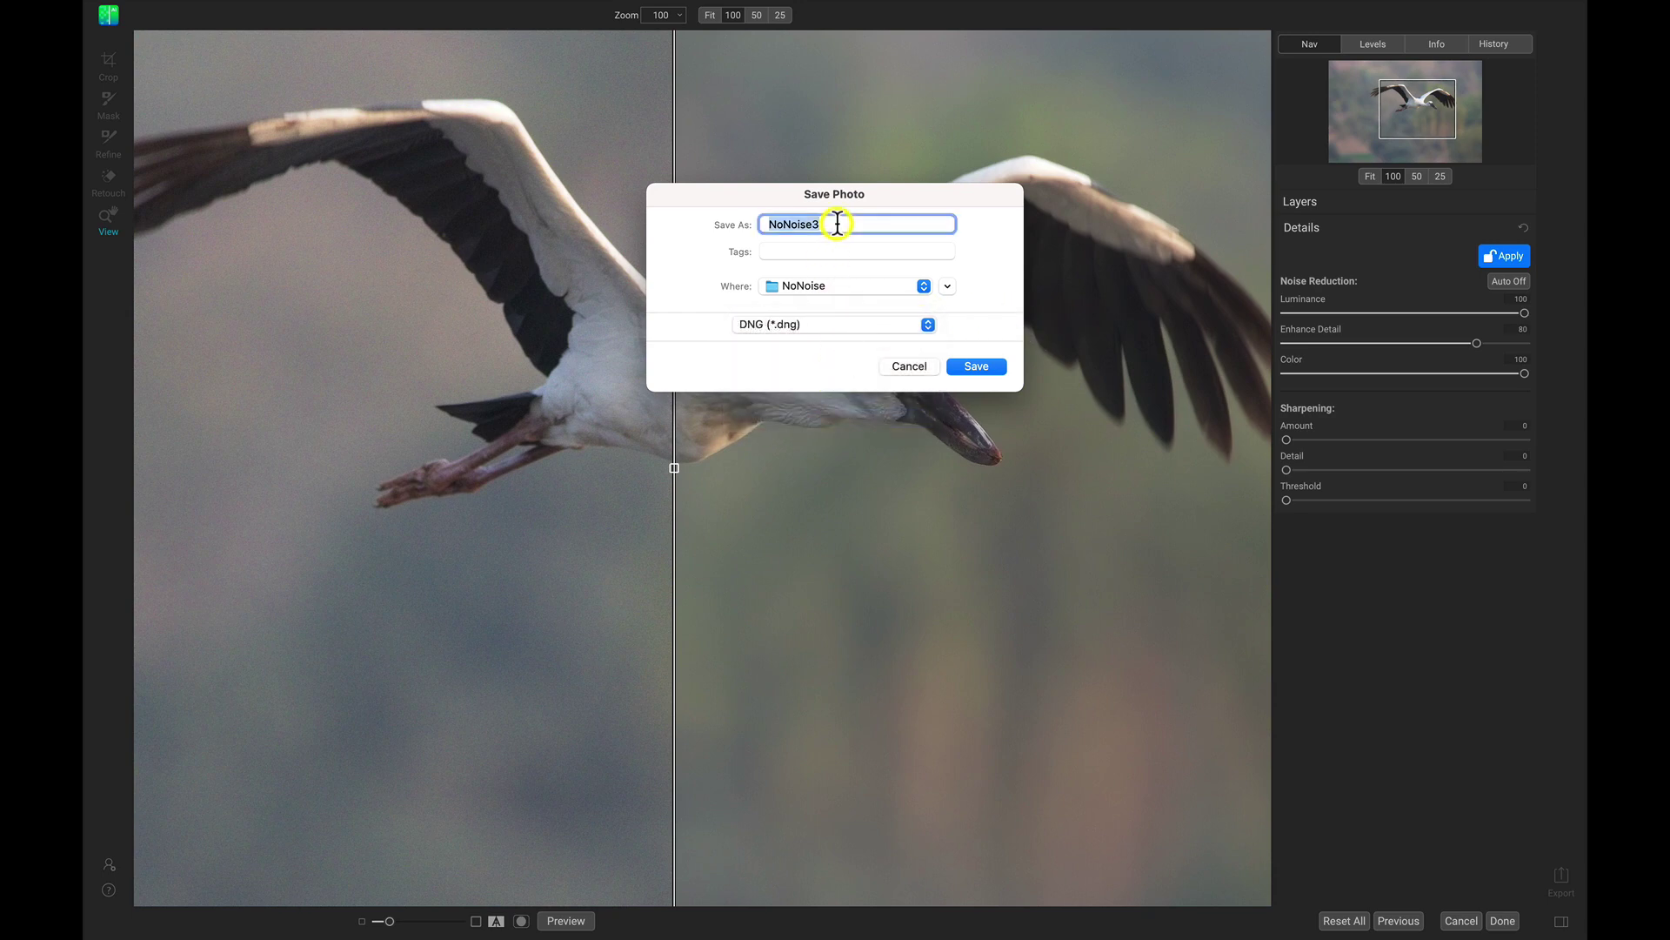
{"action": "type", "text": "BirdFllying"}
Save the DNG, then check BirdFlying.dng at 100% across the stork's body and legs.
{"action": "left_click", "coordinate": [976, 364]}
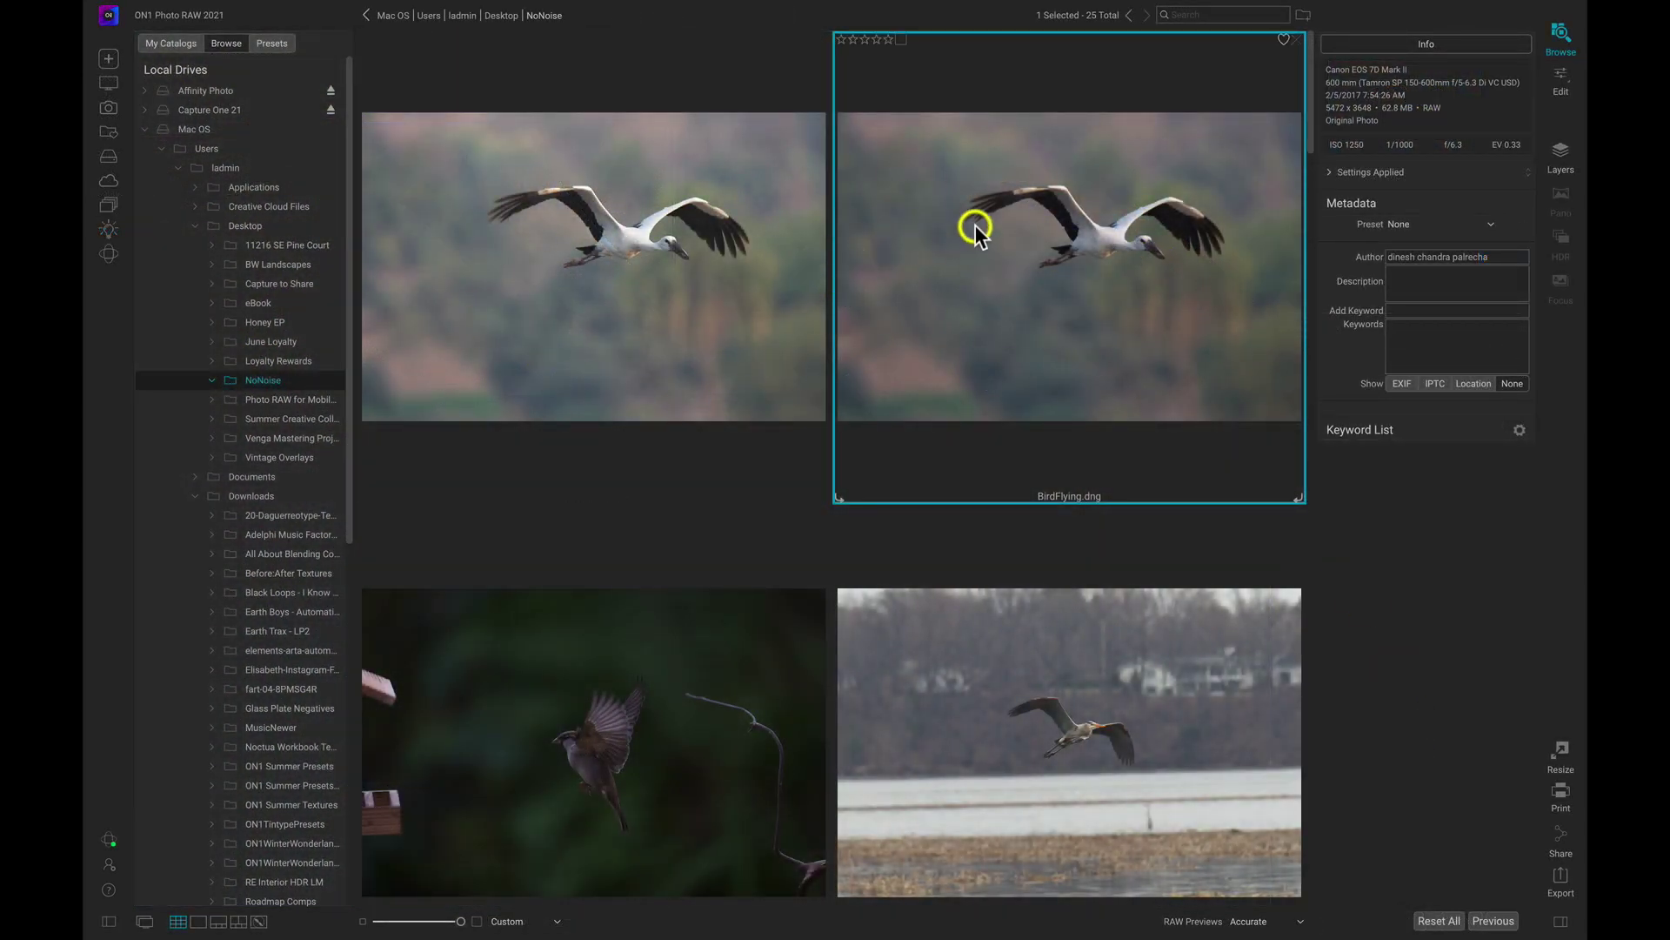
{"action": "double_click", "coordinate": [1100, 263]}
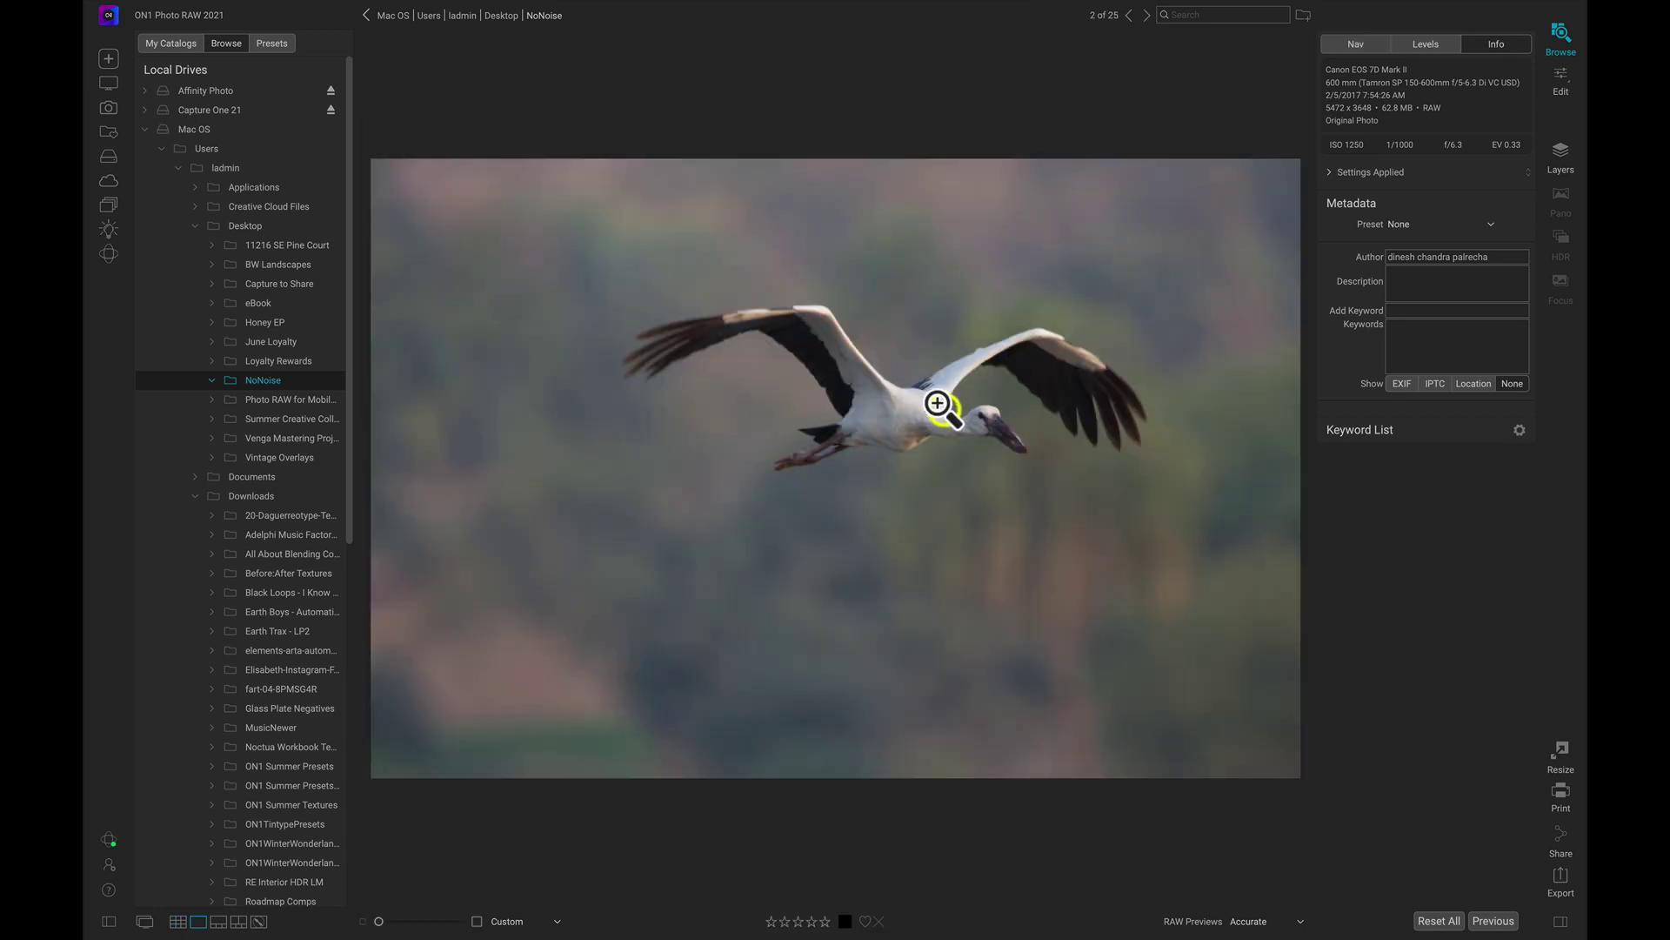
{"action": "left_click", "coordinate": [944, 409]}
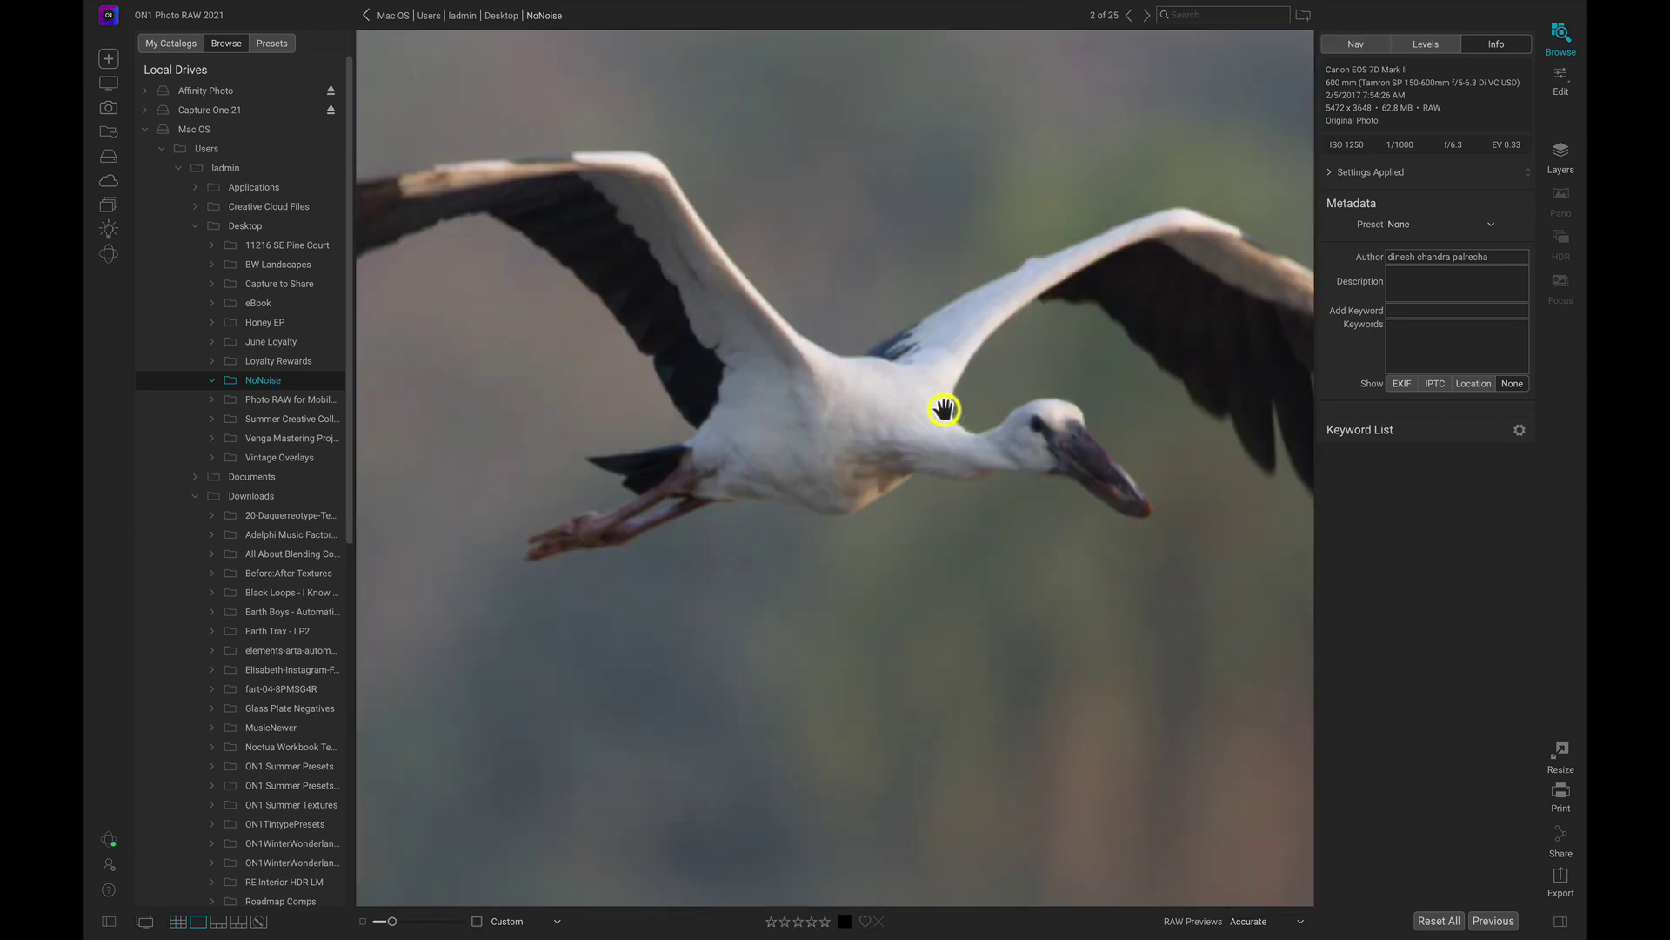
{"action": "left_click_drag", "start_coordinate": [787, 455], "coordinate": [772, 383]}
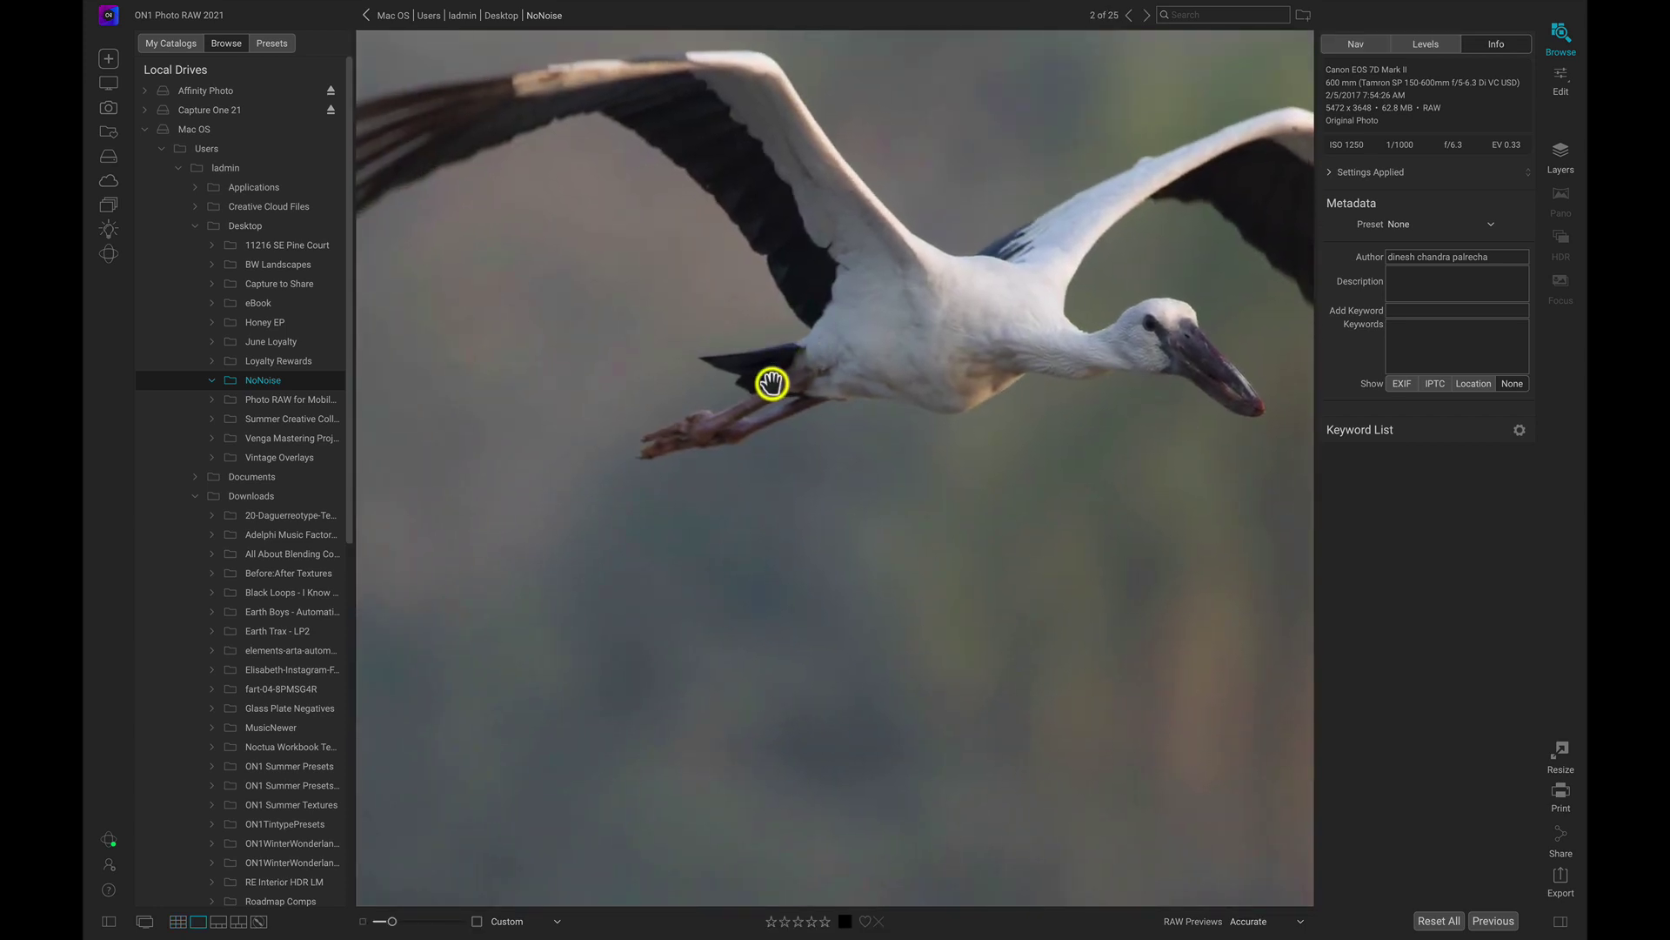
{"action": "left_click_drag", "start_coordinate": [1089, 358], "coordinate": [755, 449]}
{"action": "left_click", "coordinate": [756, 449]}
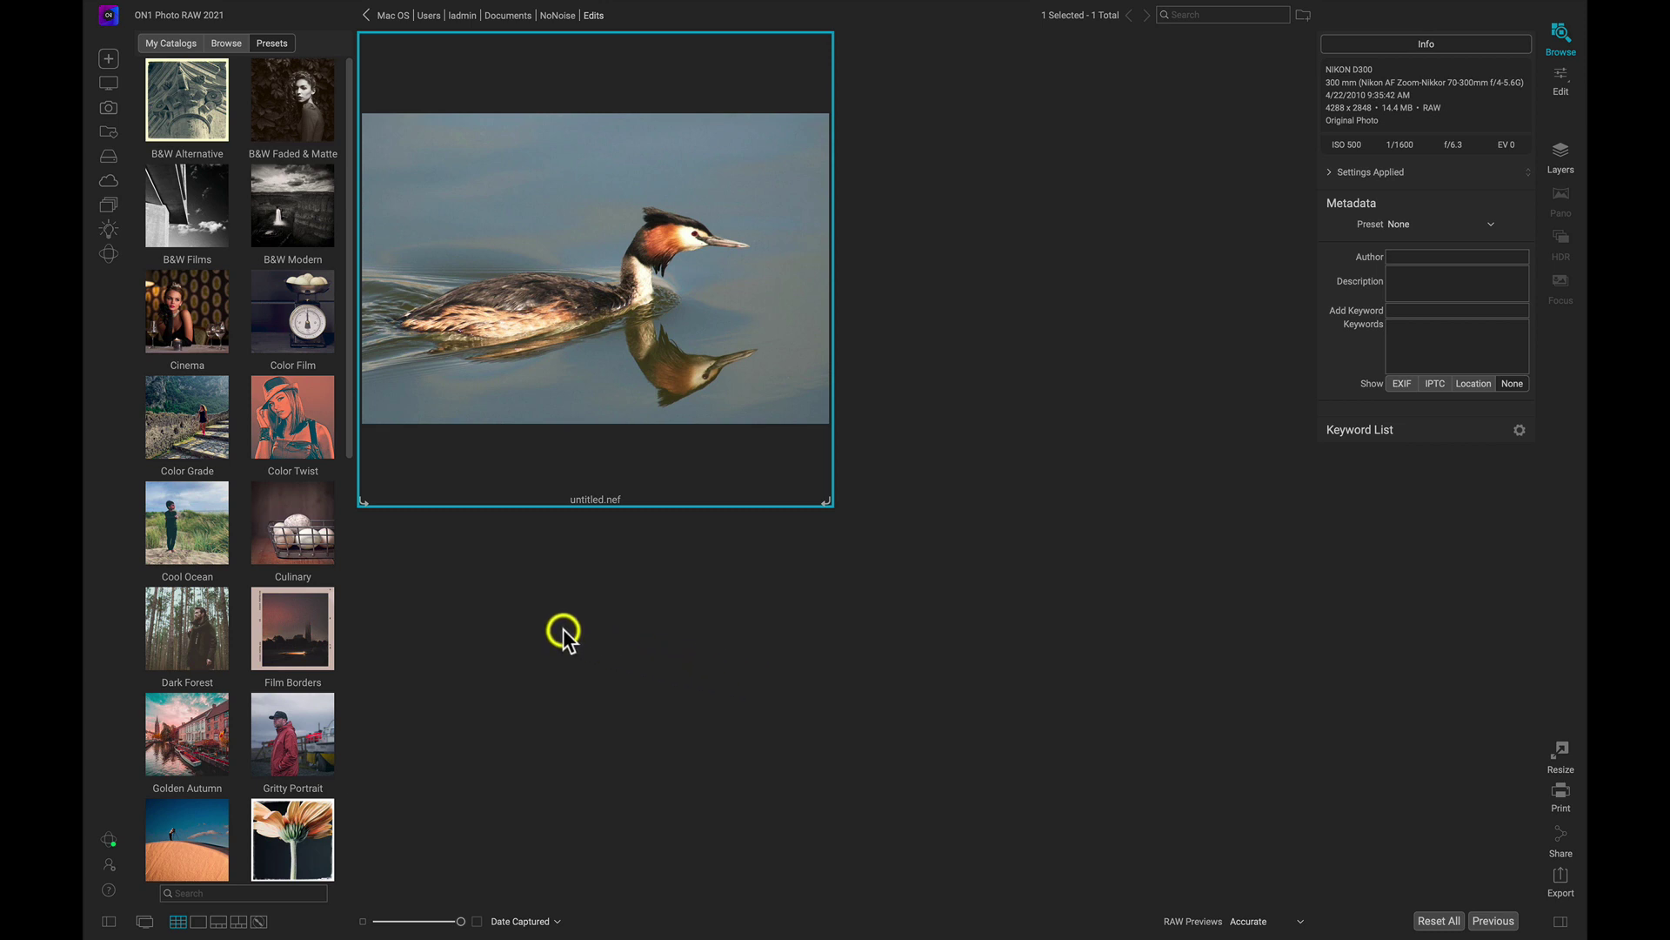
Apply the B&W Films preset BF6 - Ilford FP4 125 to untitled.nef.
{"action": "left_click", "coordinate": [230, 231]}
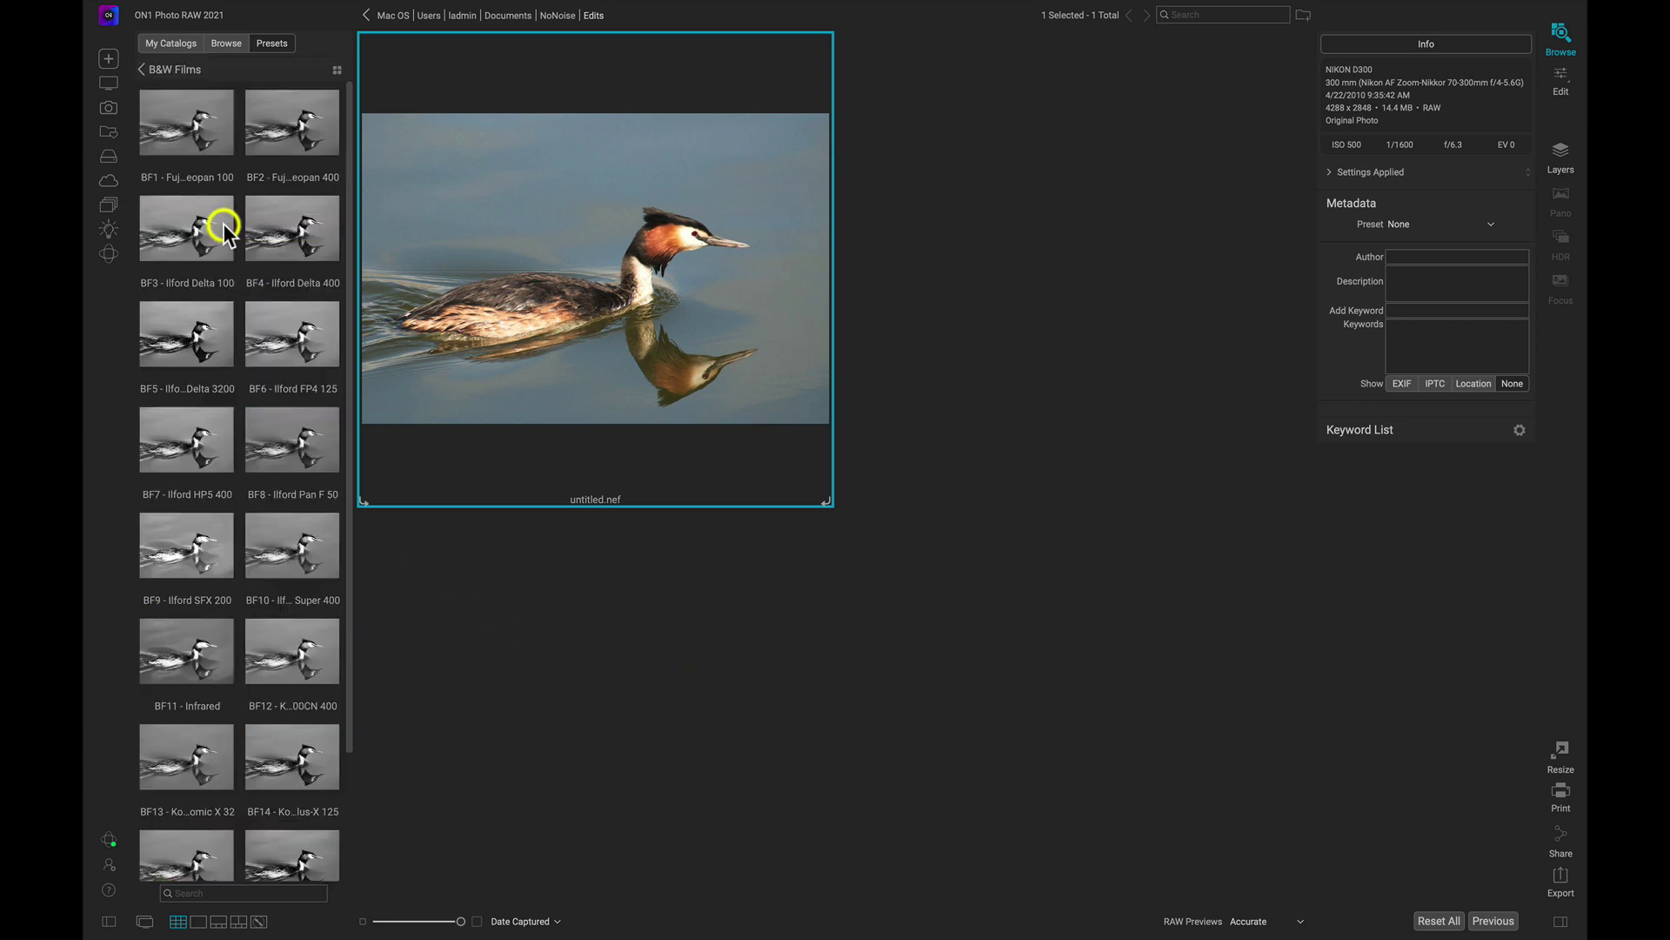
{"action": "left_click", "coordinate": [303, 335]}
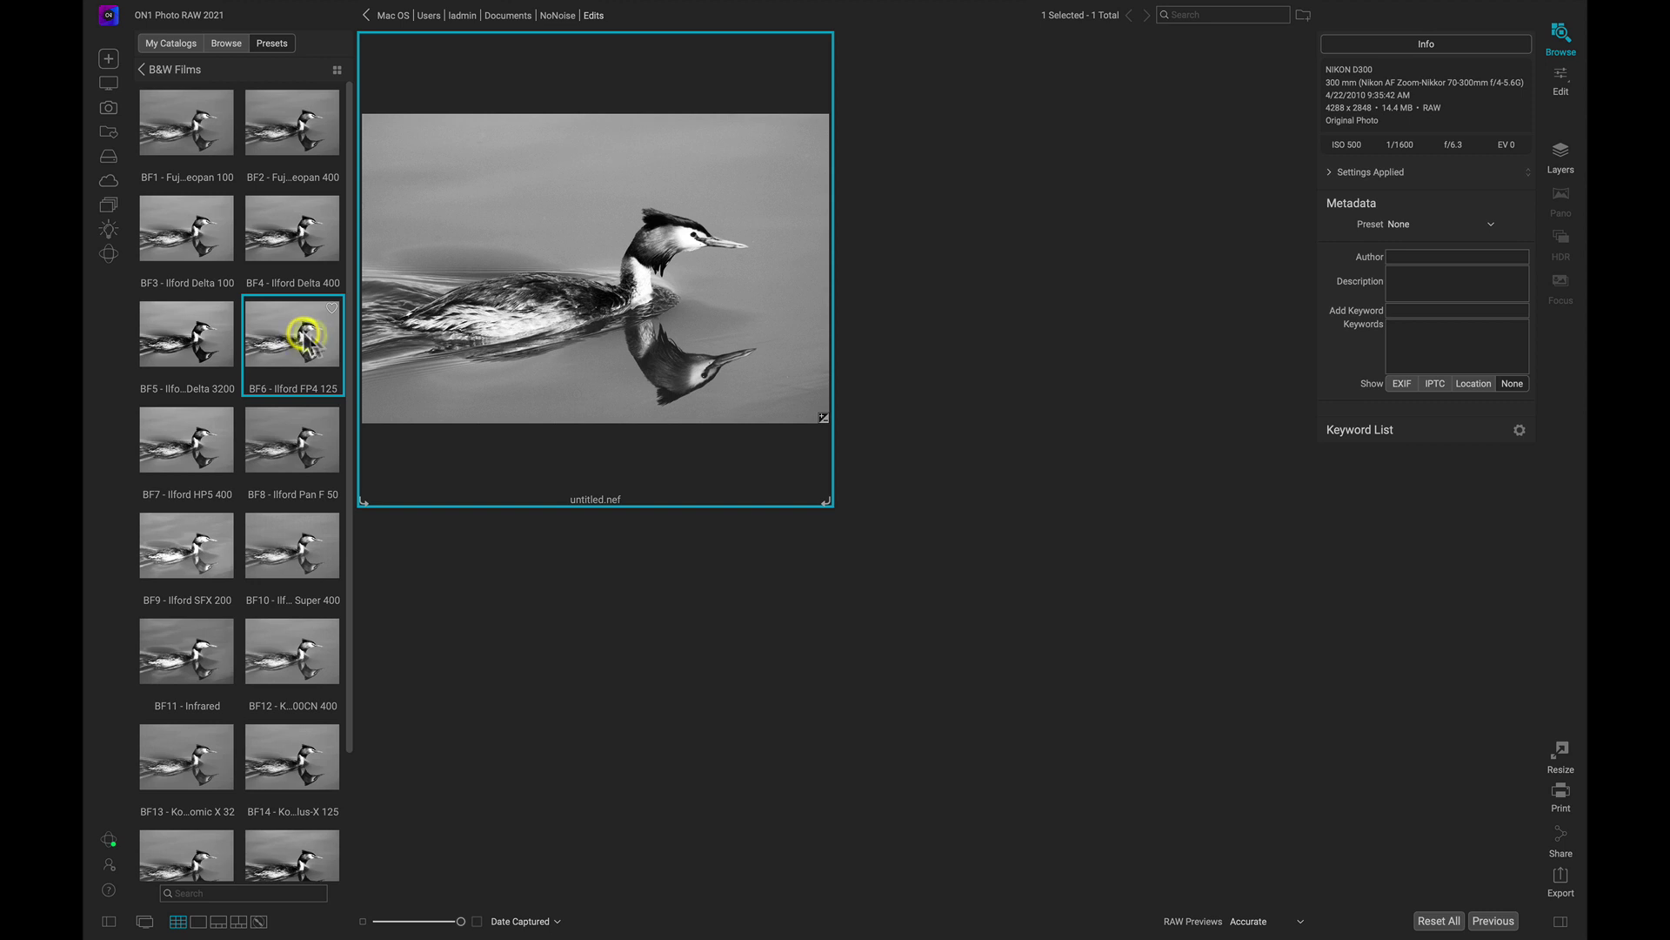
Choose Send to ON1 NoNoise AI 2021 for the grebe photo.
{"action": "right_click", "coordinate": [673, 288]}
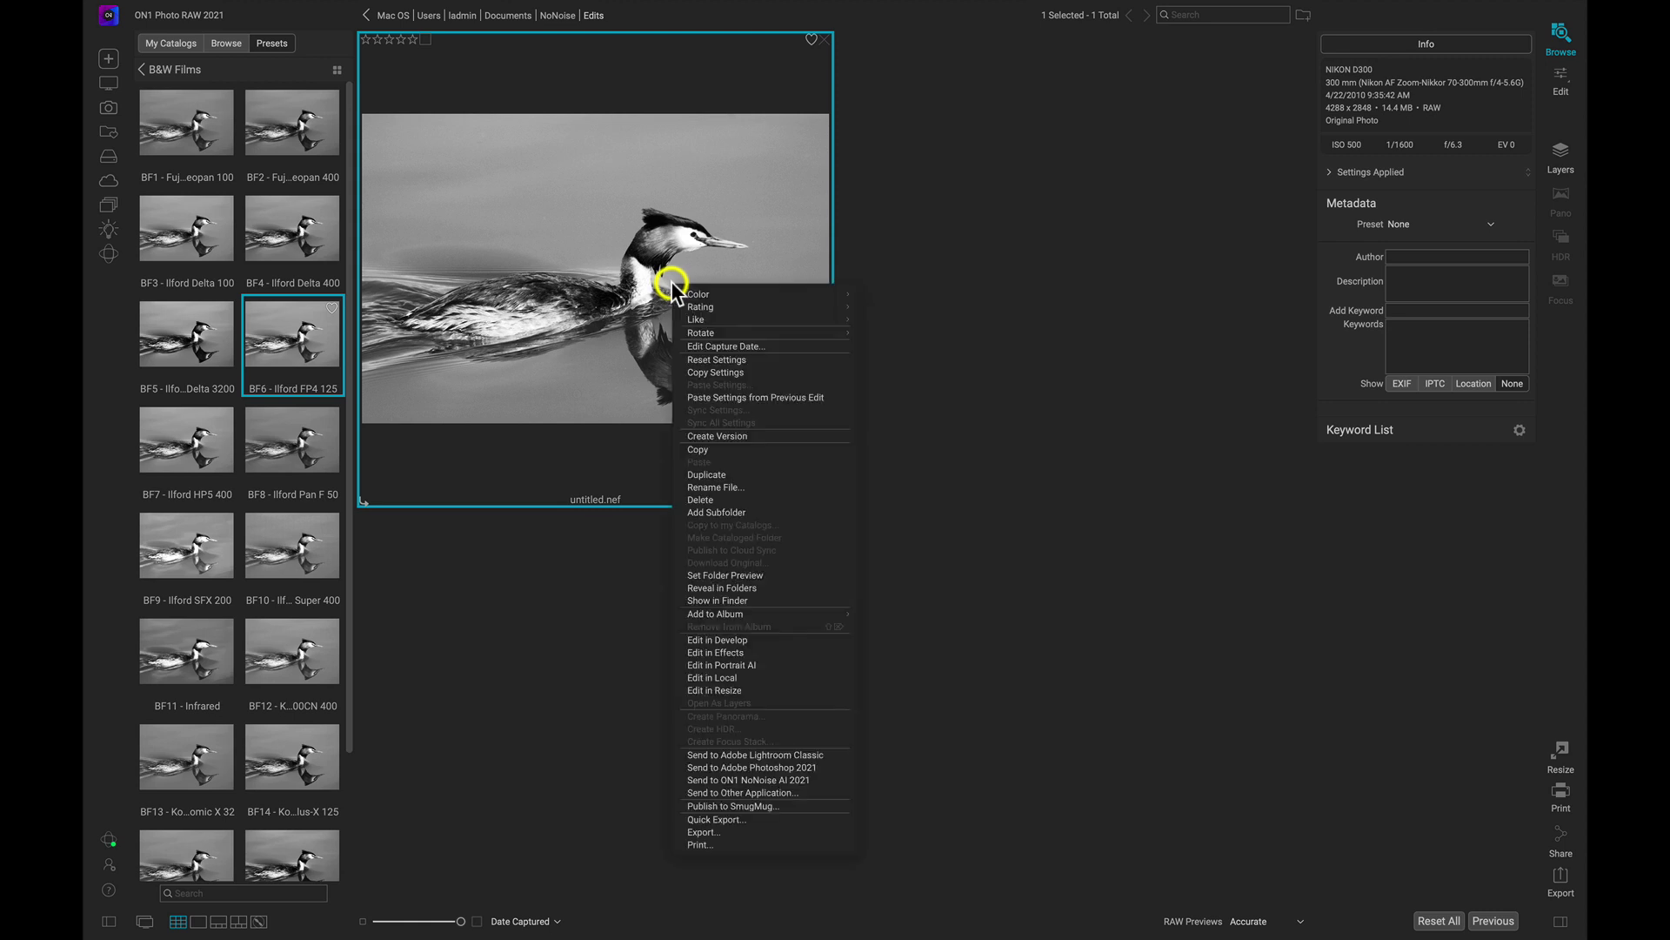
{"action": "left_click", "coordinate": [723, 780]}
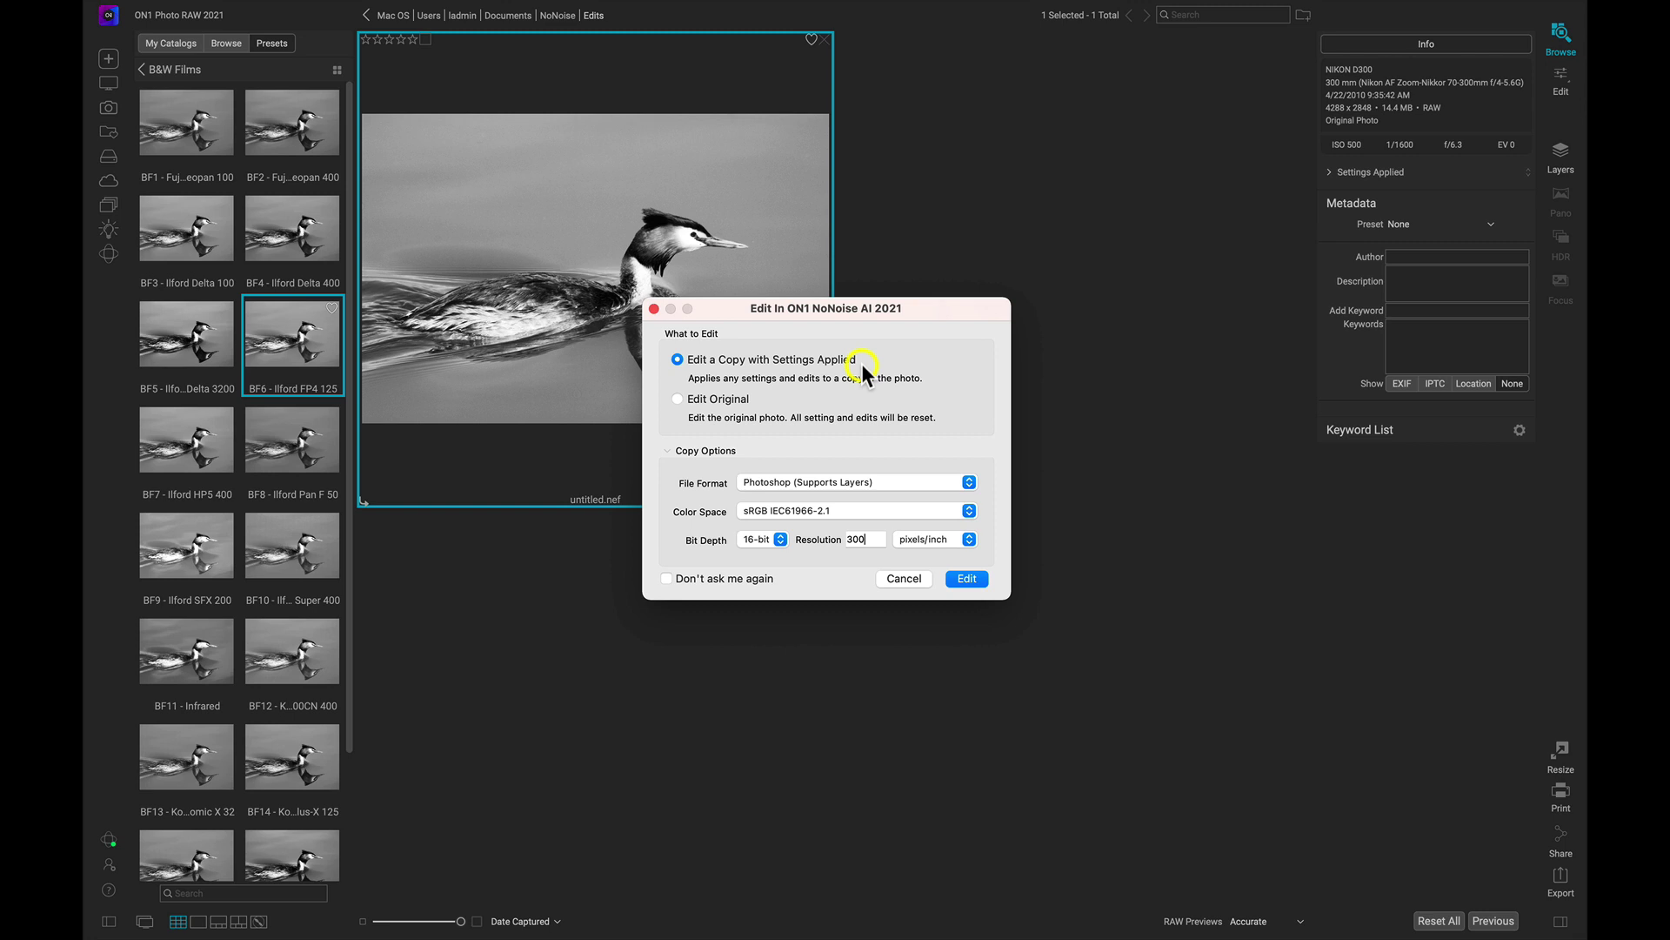
Open the original grebe RAW in NoNoise AI with Edit Original.
{"action": "left_click", "coordinate": [722, 404]}
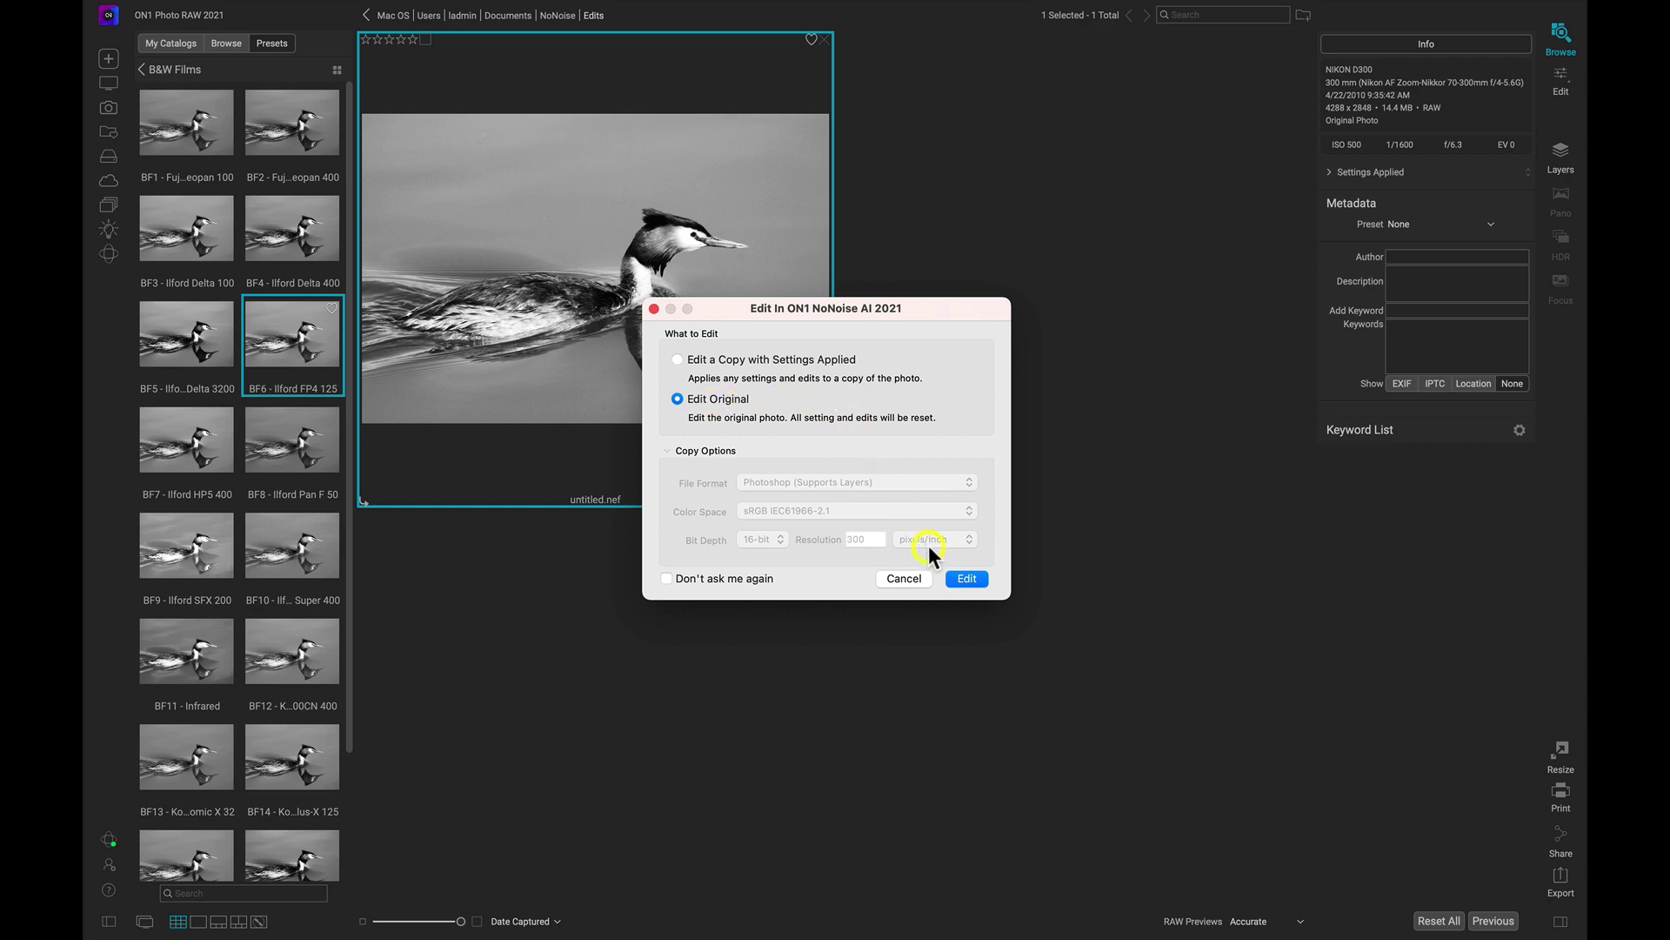
{"action": "left_click", "coordinate": [966, 579]}
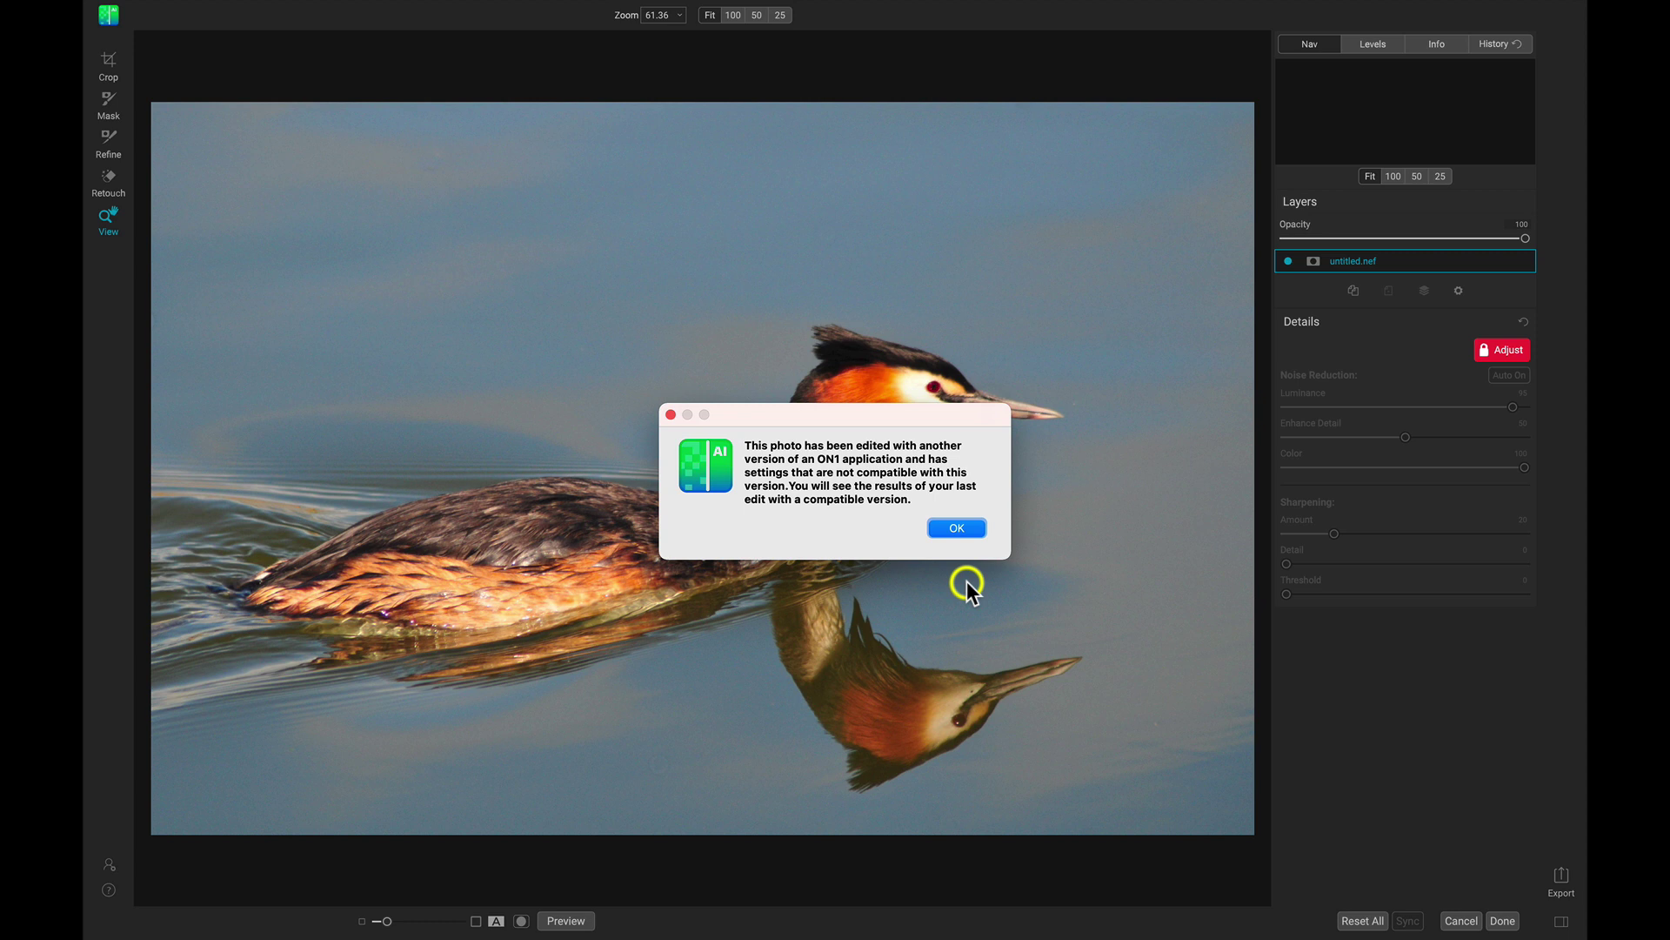
Dismiss the compatibility warning, compare the grebe's noise reduction at 100%, and accept it.
{"action": "left_click", "coordinate": [954, 529]}
{"action": "left_click", "coordinate": [952, 527]}
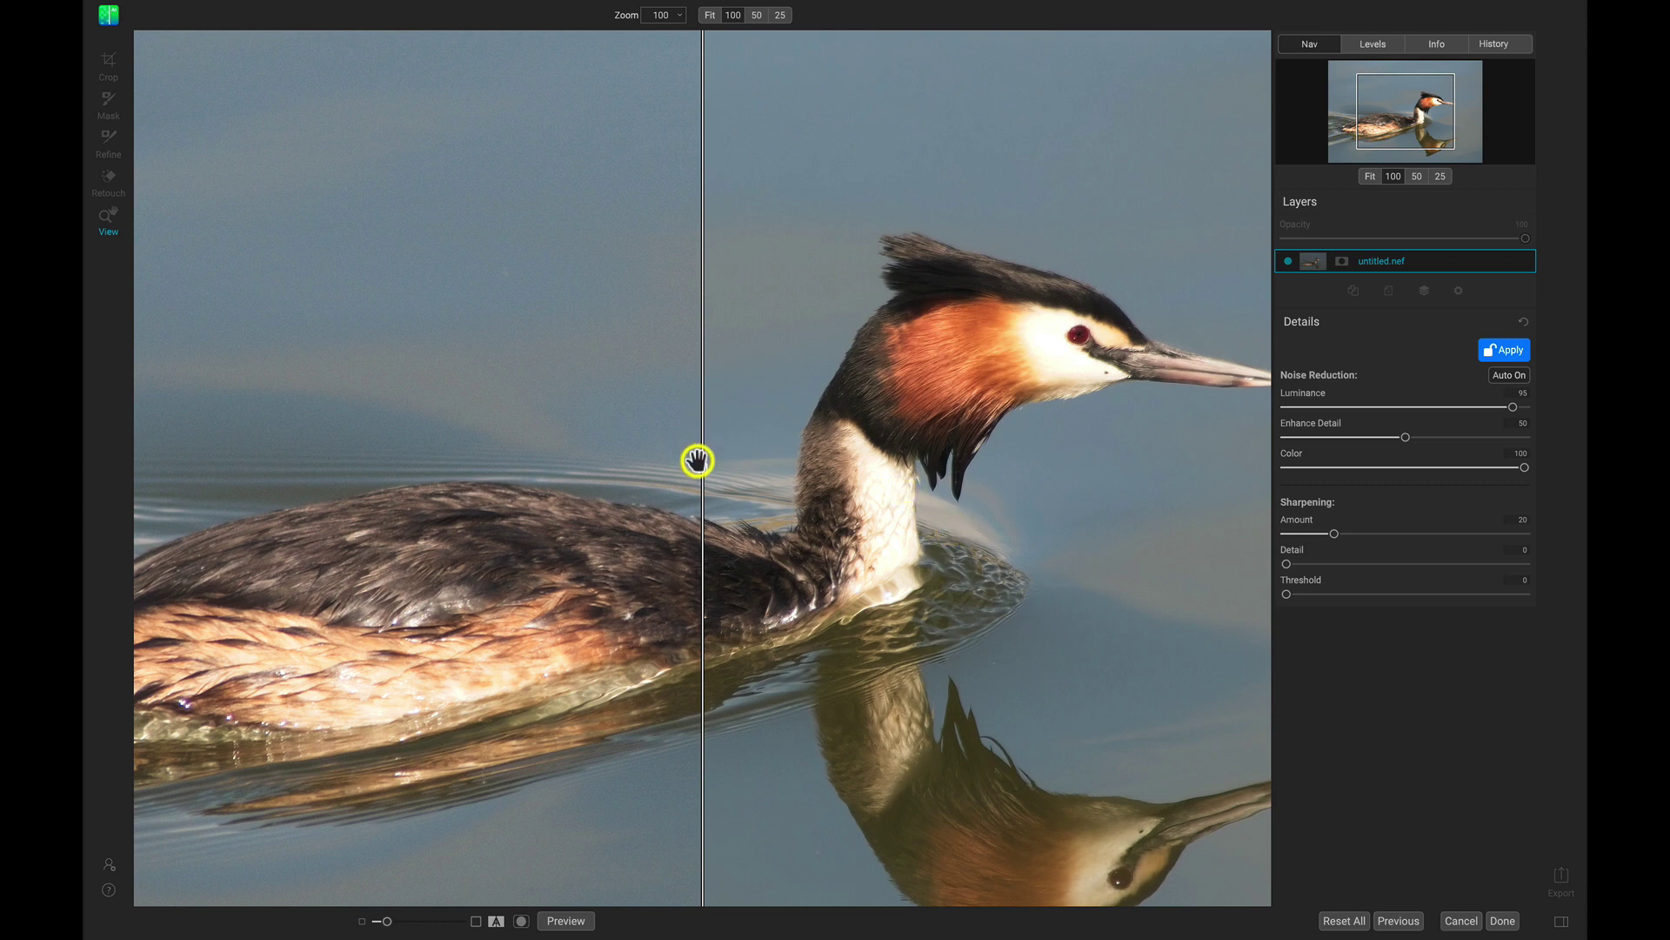
{"action": "mouse_move", "coordinate": [704, 468]}
{"action": "left_mouse_down"}
{"action": "mouse_move", "coordinate": [534, 466]}
{"action": "mouse_move", "coordinate": [878, 475]}
{"action": "mouse_move", "coordinate": [644, 462]}
{"action": "mouse_move", "coordinate": [687, 466]}
{"action": "left_mouse_up"}
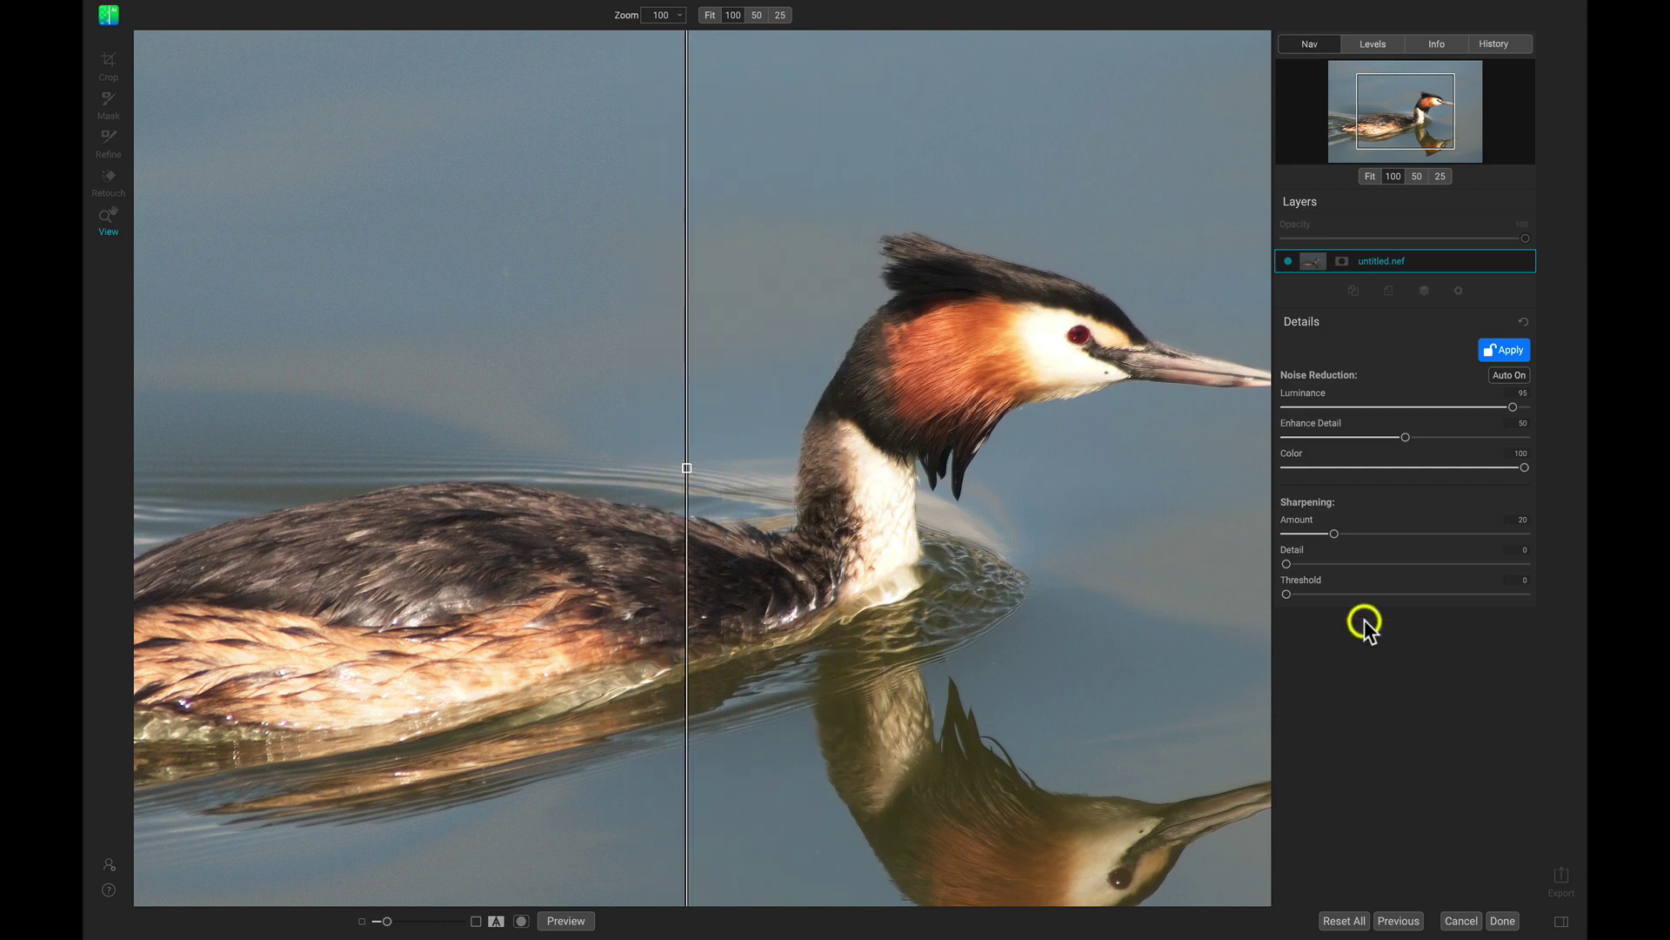
{"action": "left_click", "coordinate": [1505, 920]}
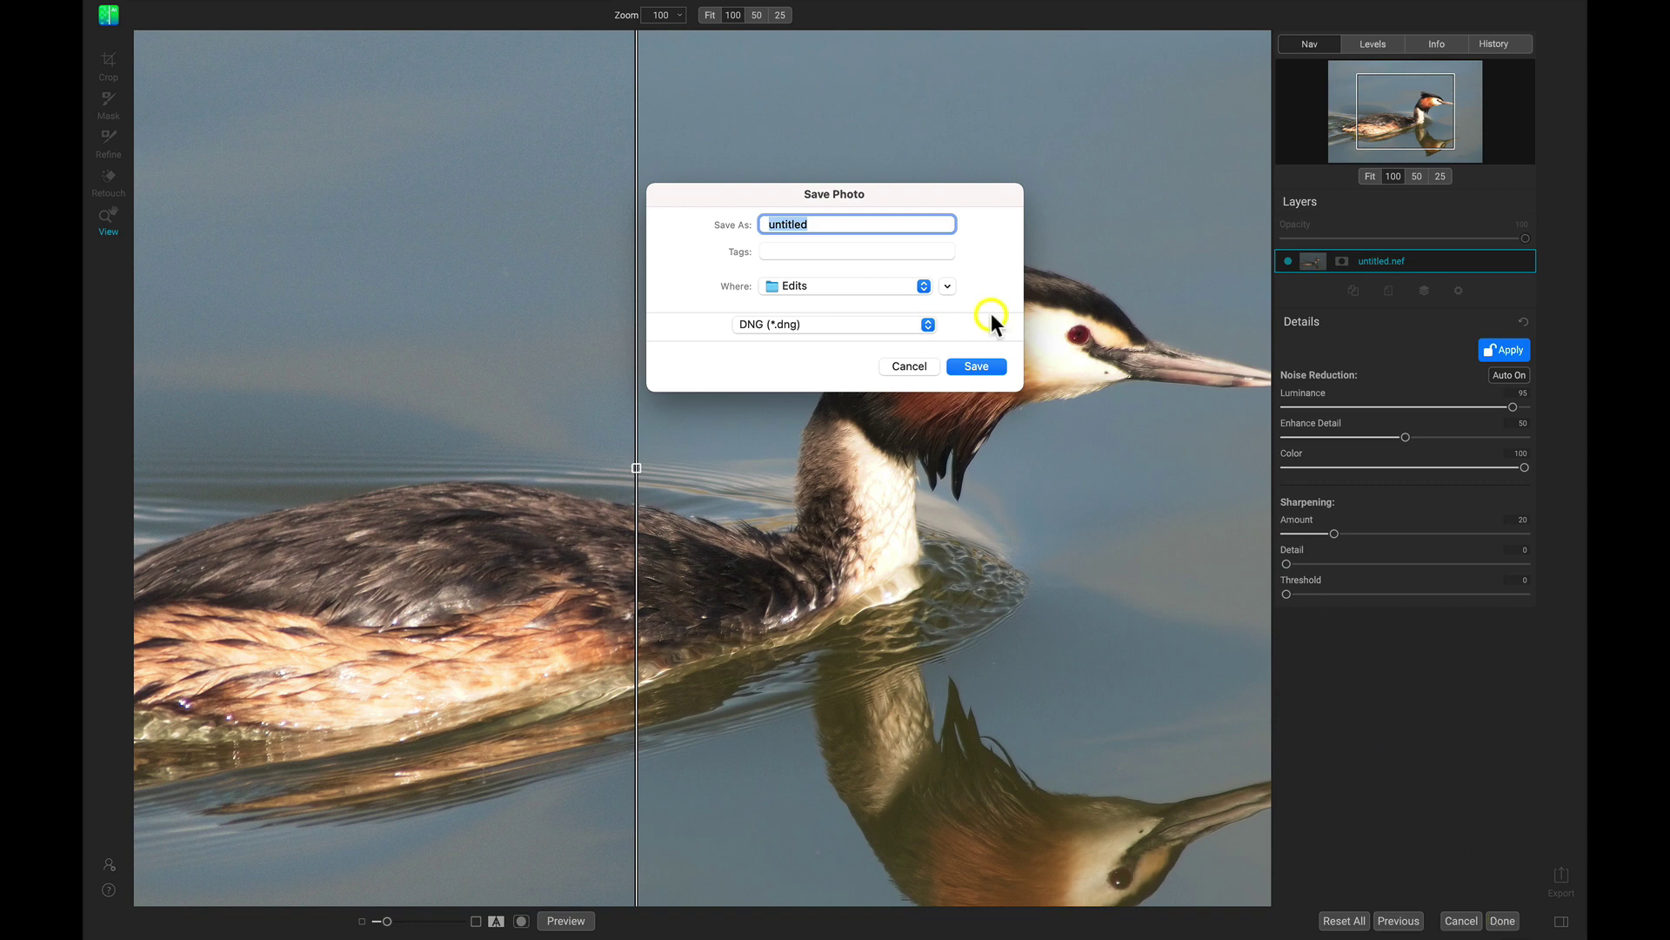
Save the denoised grebe as NoNoise3DNG in DNG format to the Edits folder.
{"action": "left_click", "coordinate": [929, 324]}
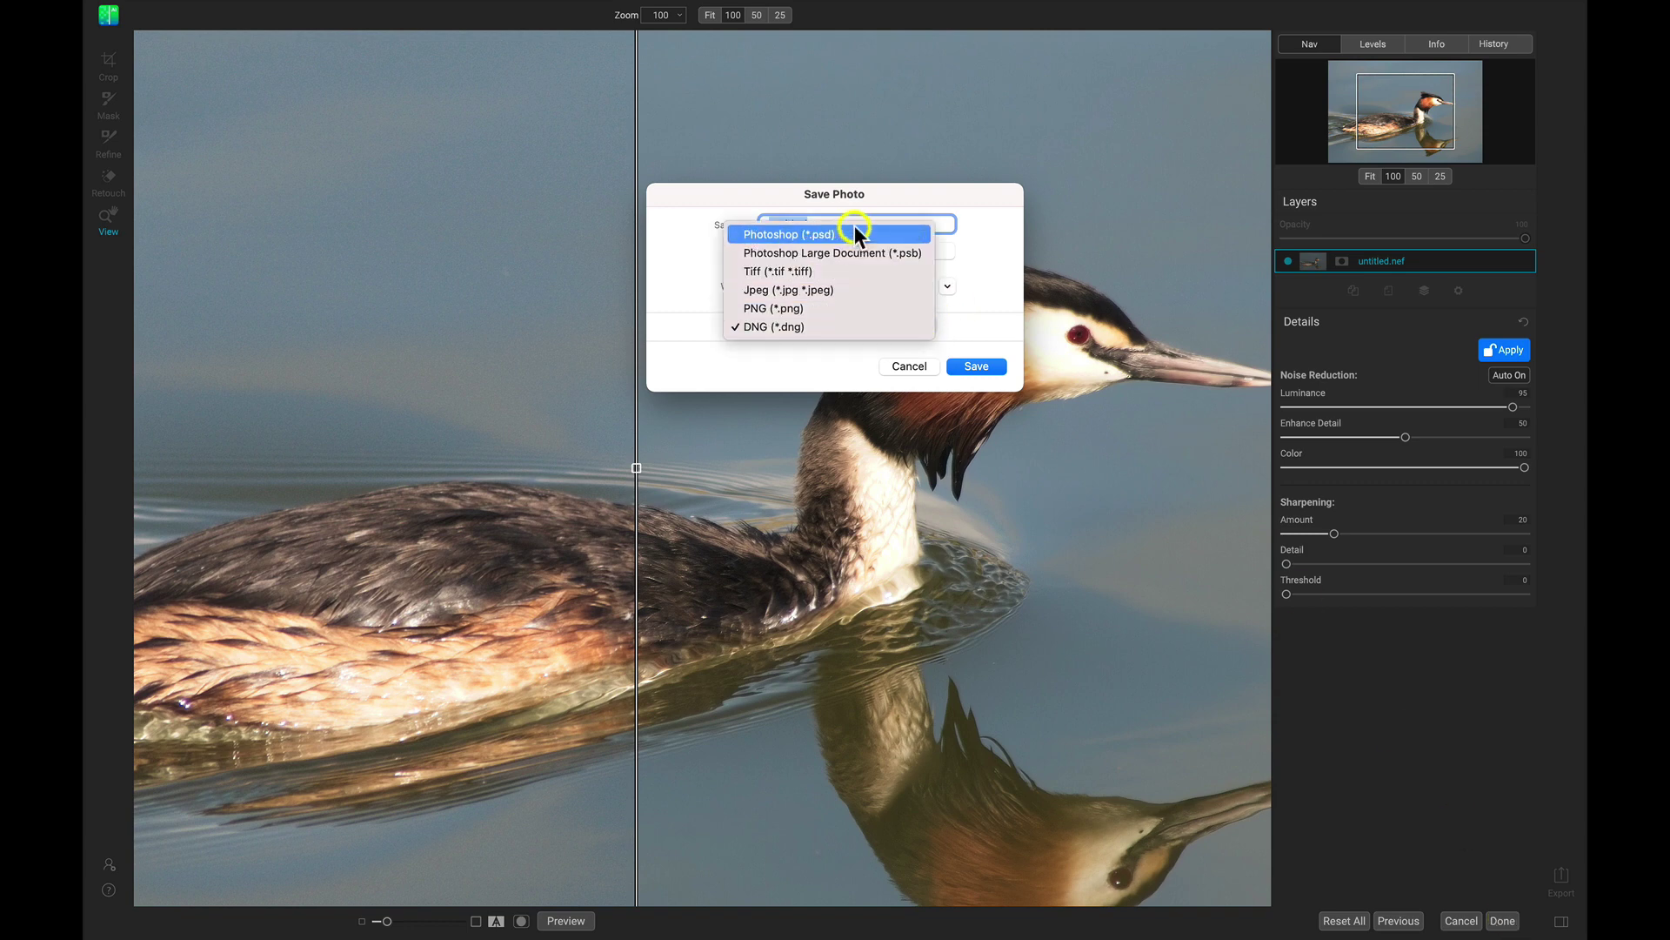
{"action": "left_click", "coordinate": [812, 325]}
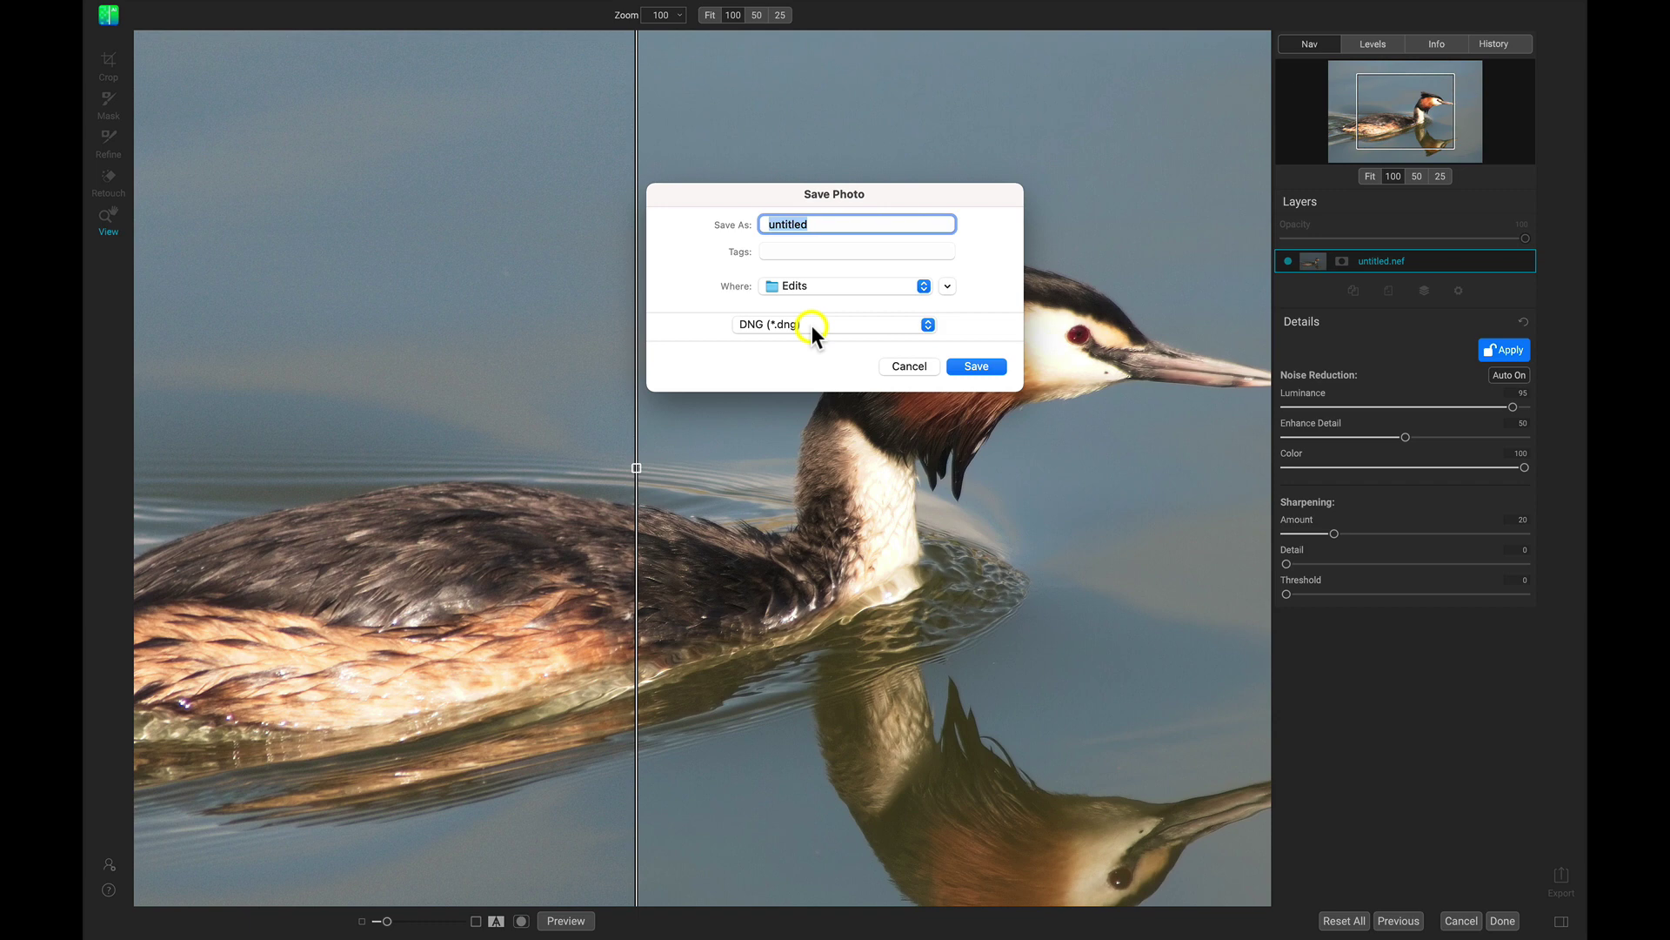
{"action": "double_click", "coordinate": [823, 219]}
{"action": "type", "text": "NoNoise3DNG"}
{"action": "left_click", "coordinate": [925, 285]}
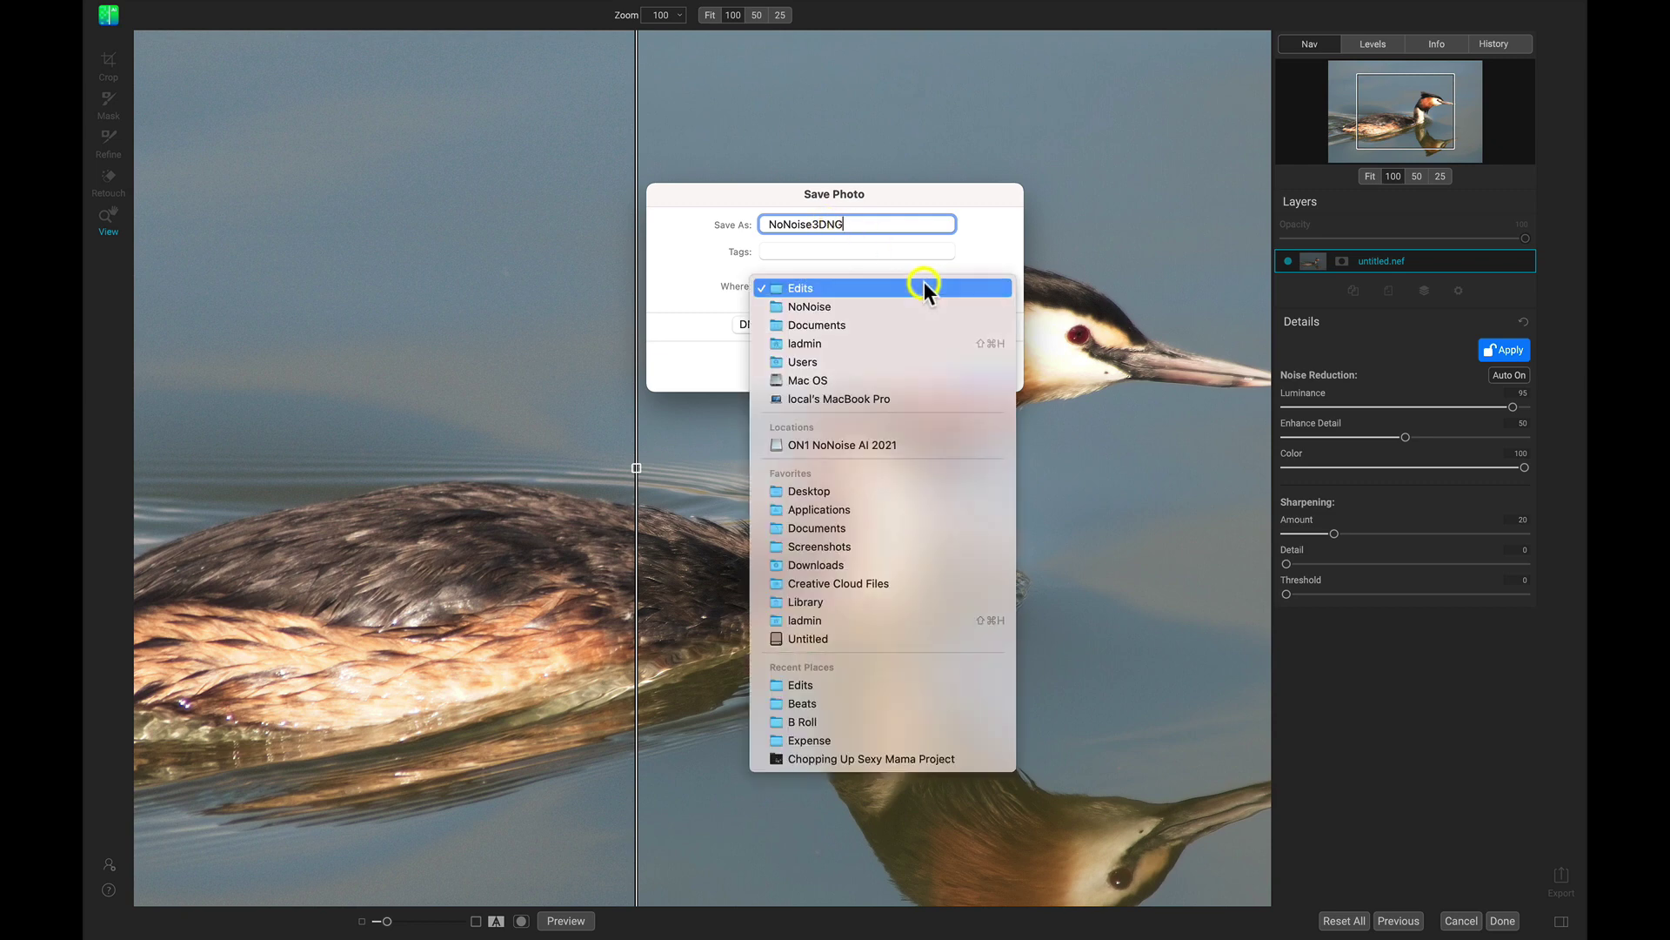
{"action": "left_click", "coordinate": [881, 259]}
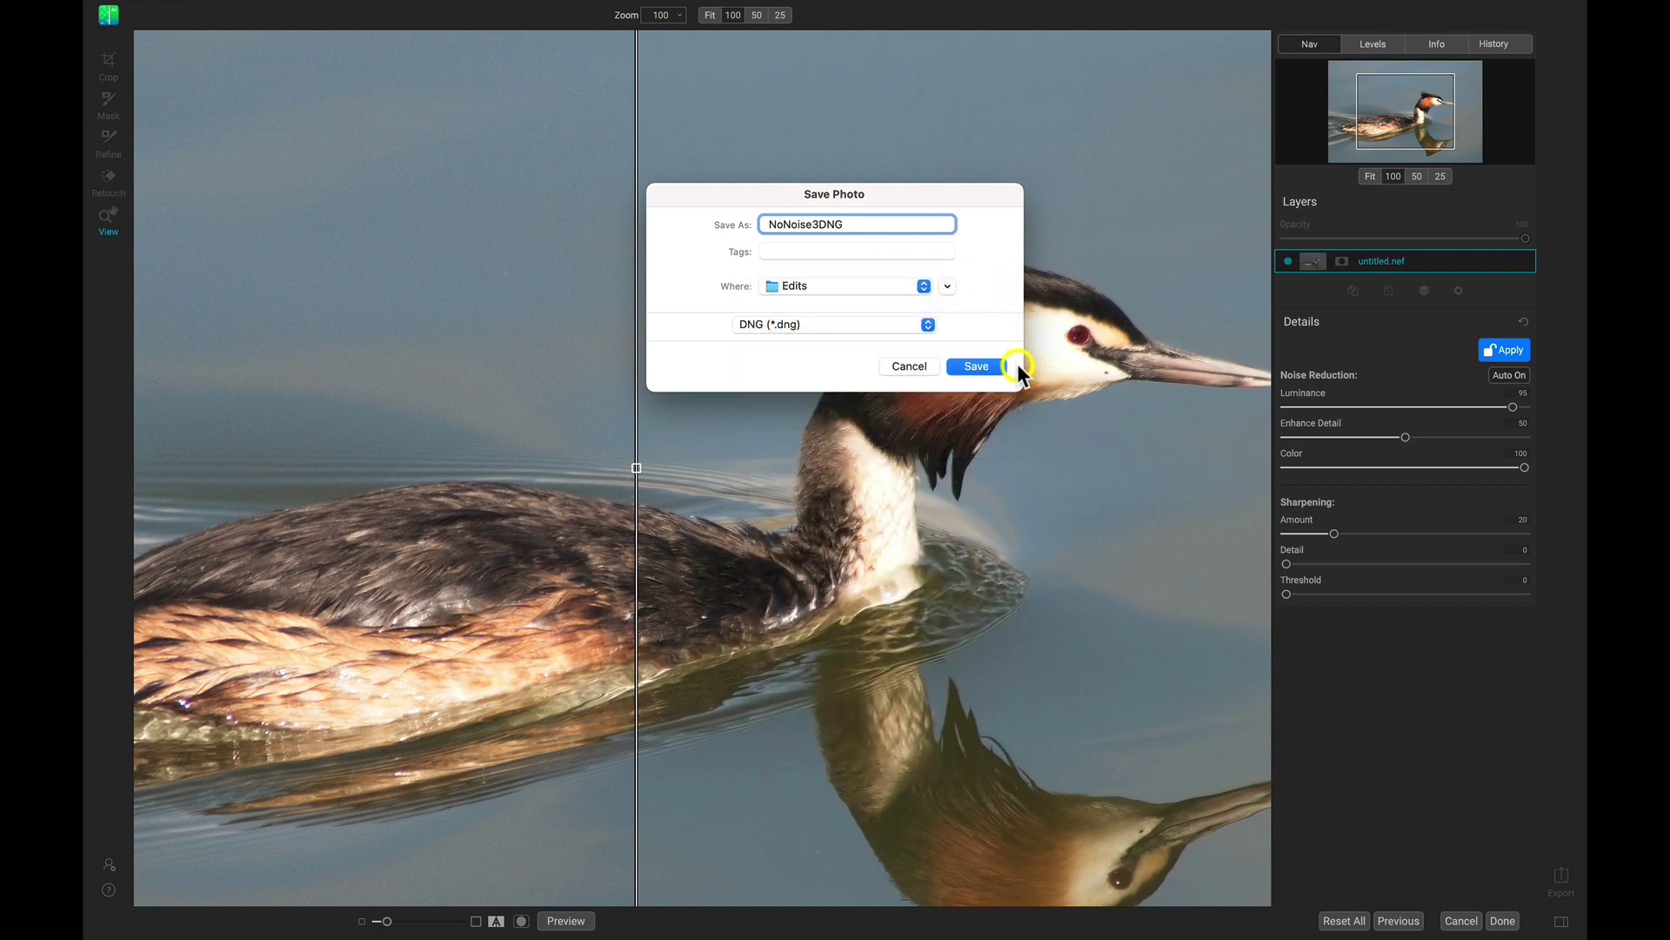
{"action": "left_click", "coordinate": [977, 366]}
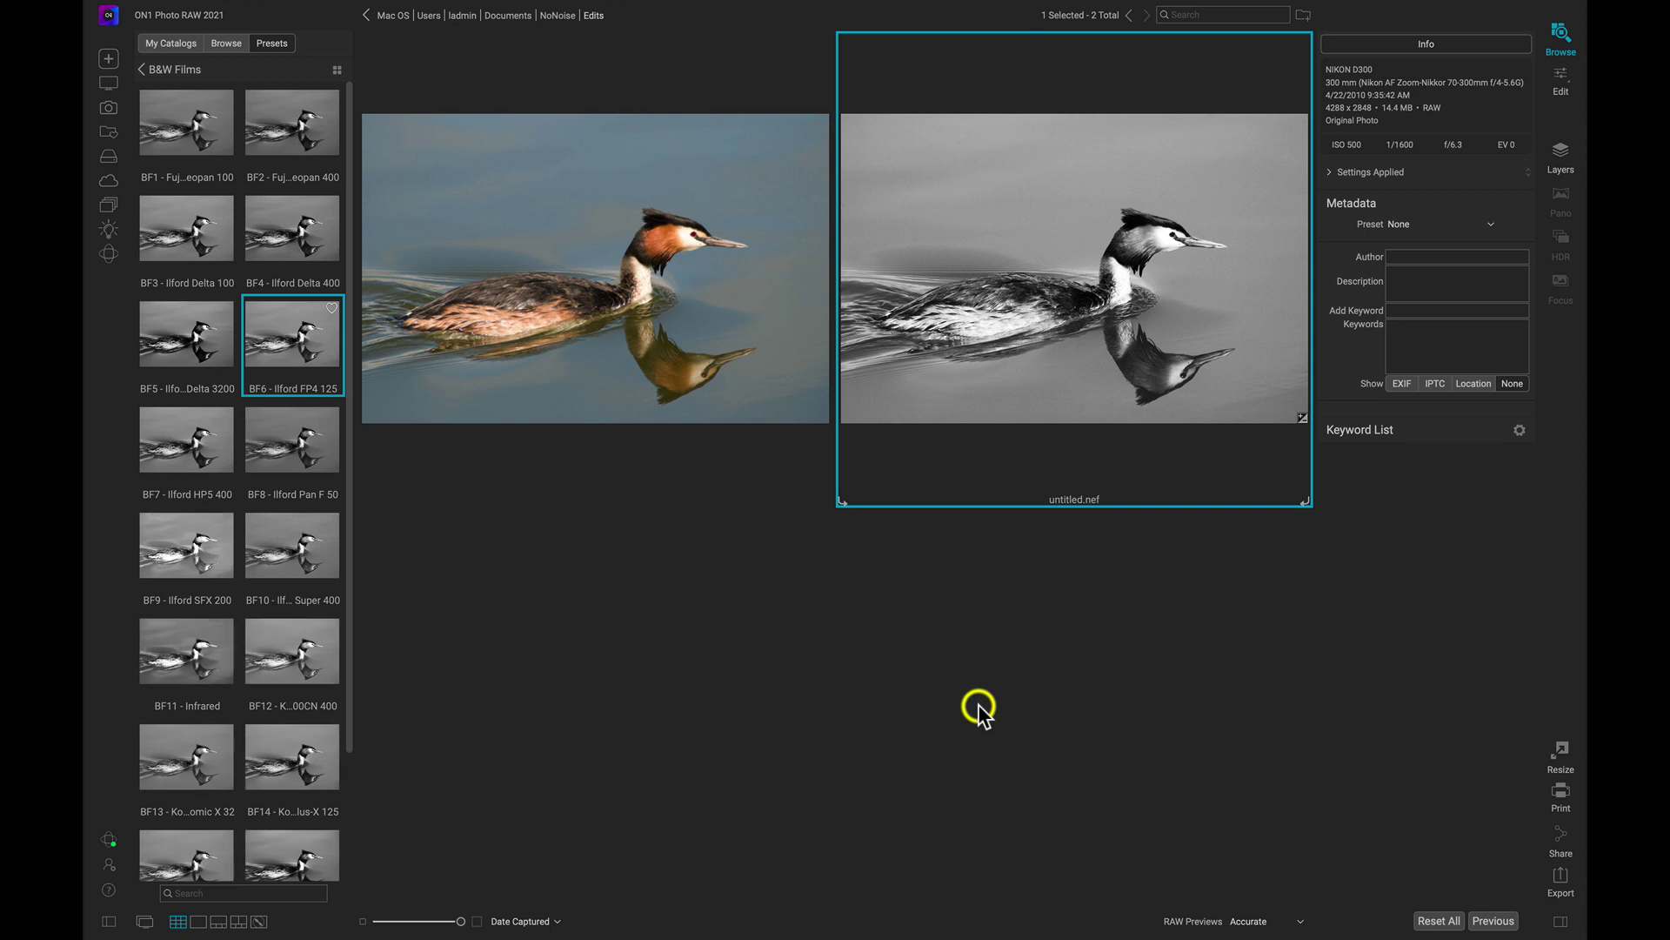
Inspect NoNoise3DNG.dng at 100% around the grebe's neck and head.
{"action": "left_click", "coordinate": [619, 261]}
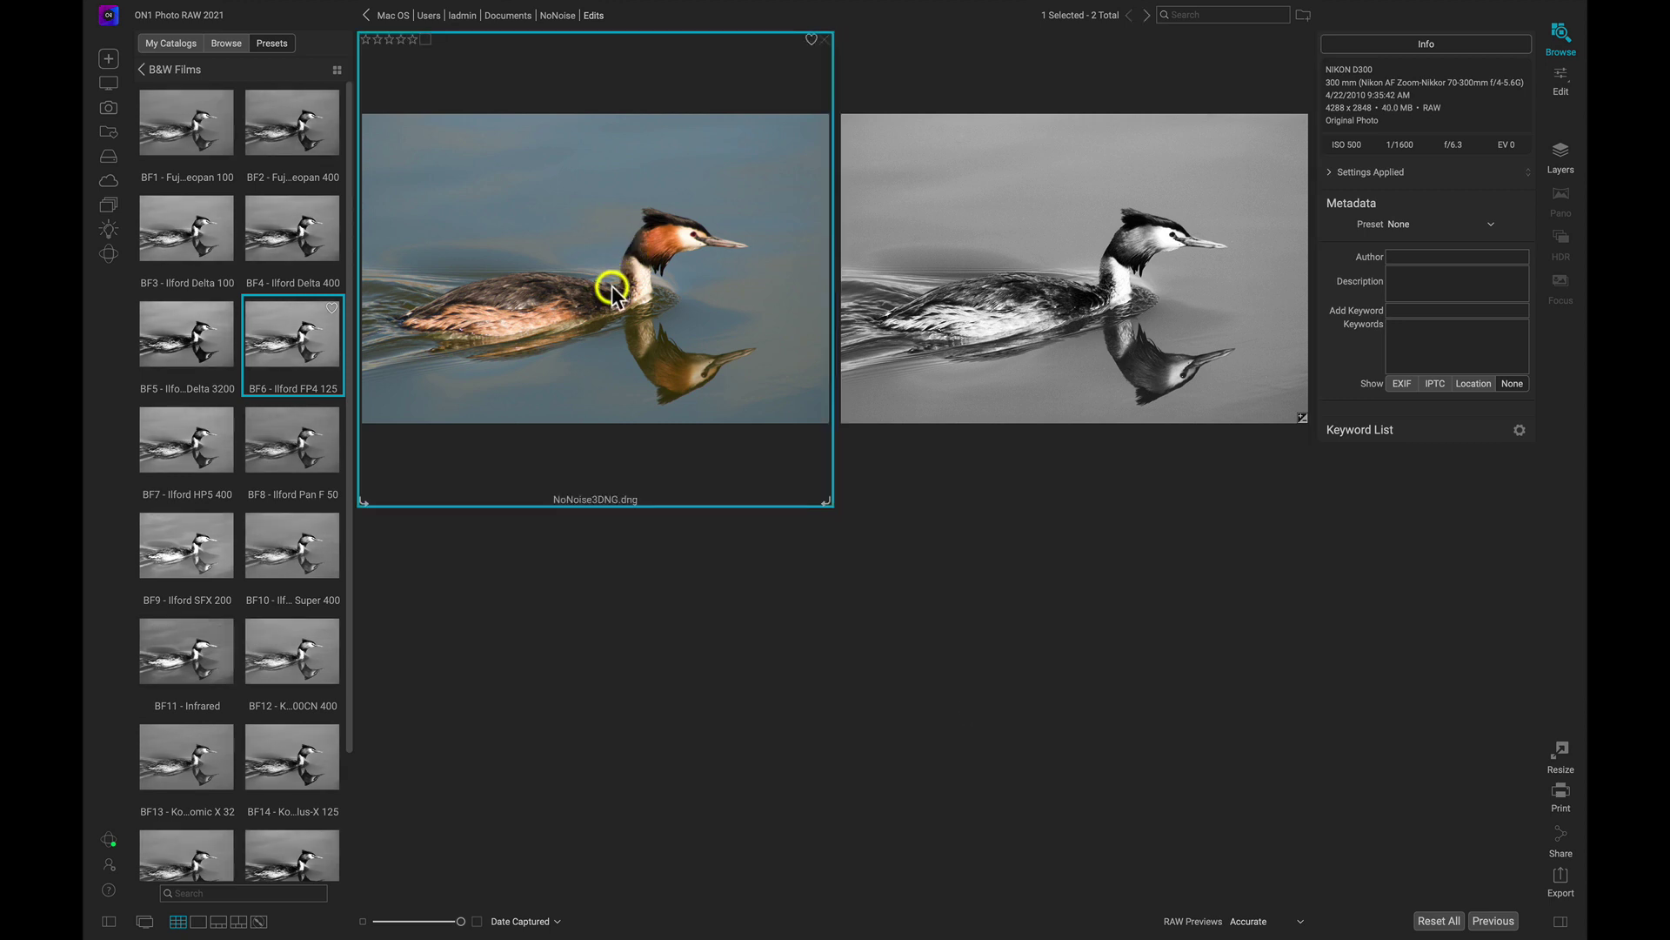
{"action": "double_click", "coordinate": [612, 291]}
{"action": "left_click", "coordinate": [915, 412]}
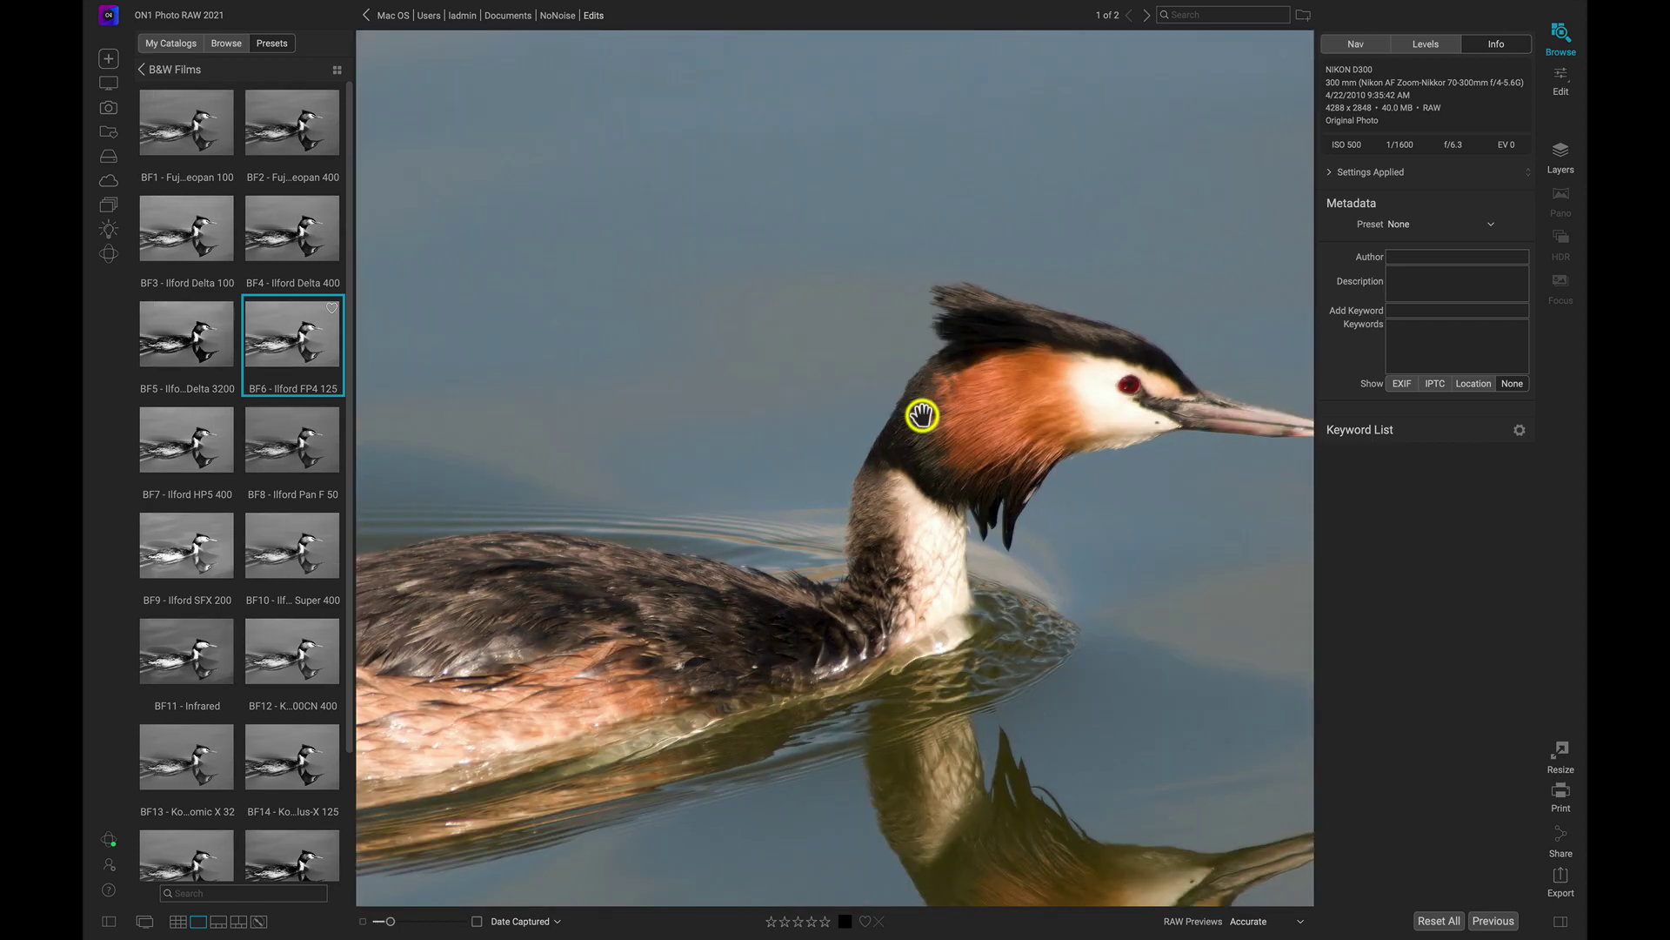
{"action": "left_click_drag", "start_coordinate": [850, 470], "coordinate": [981, 448]}
{"action": "left_click", "coordinate": [981, 447]}
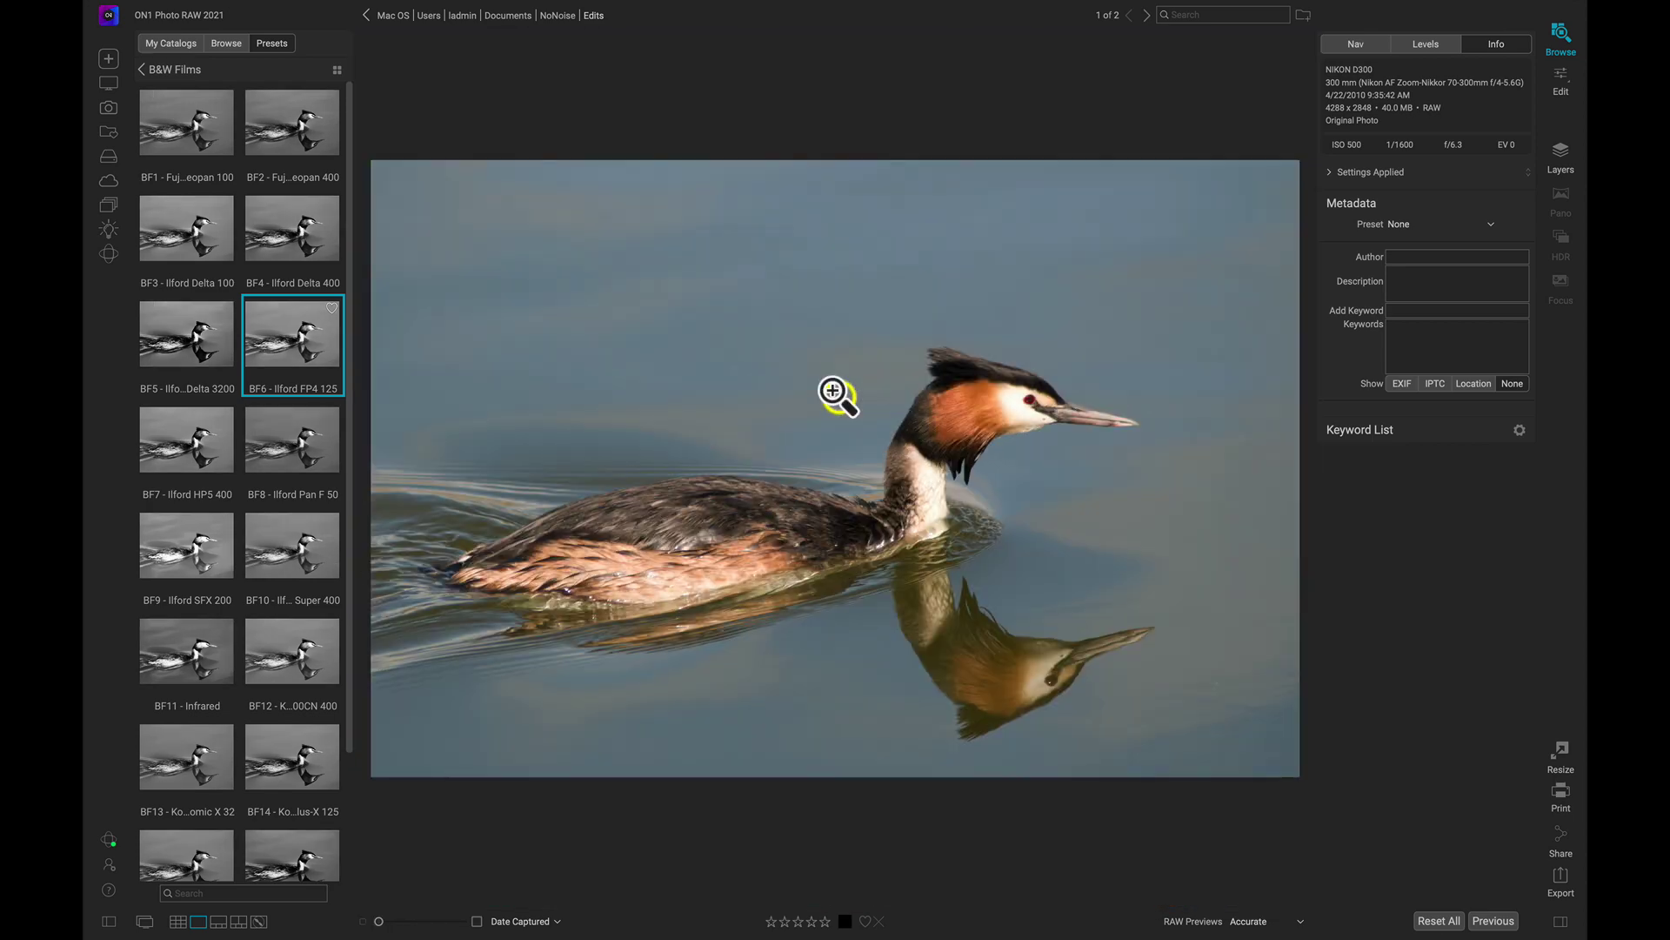
In the grid, select untitled.nef first, then add NoNoise3DNG.dng.
{"action": "key", "text": "g"}
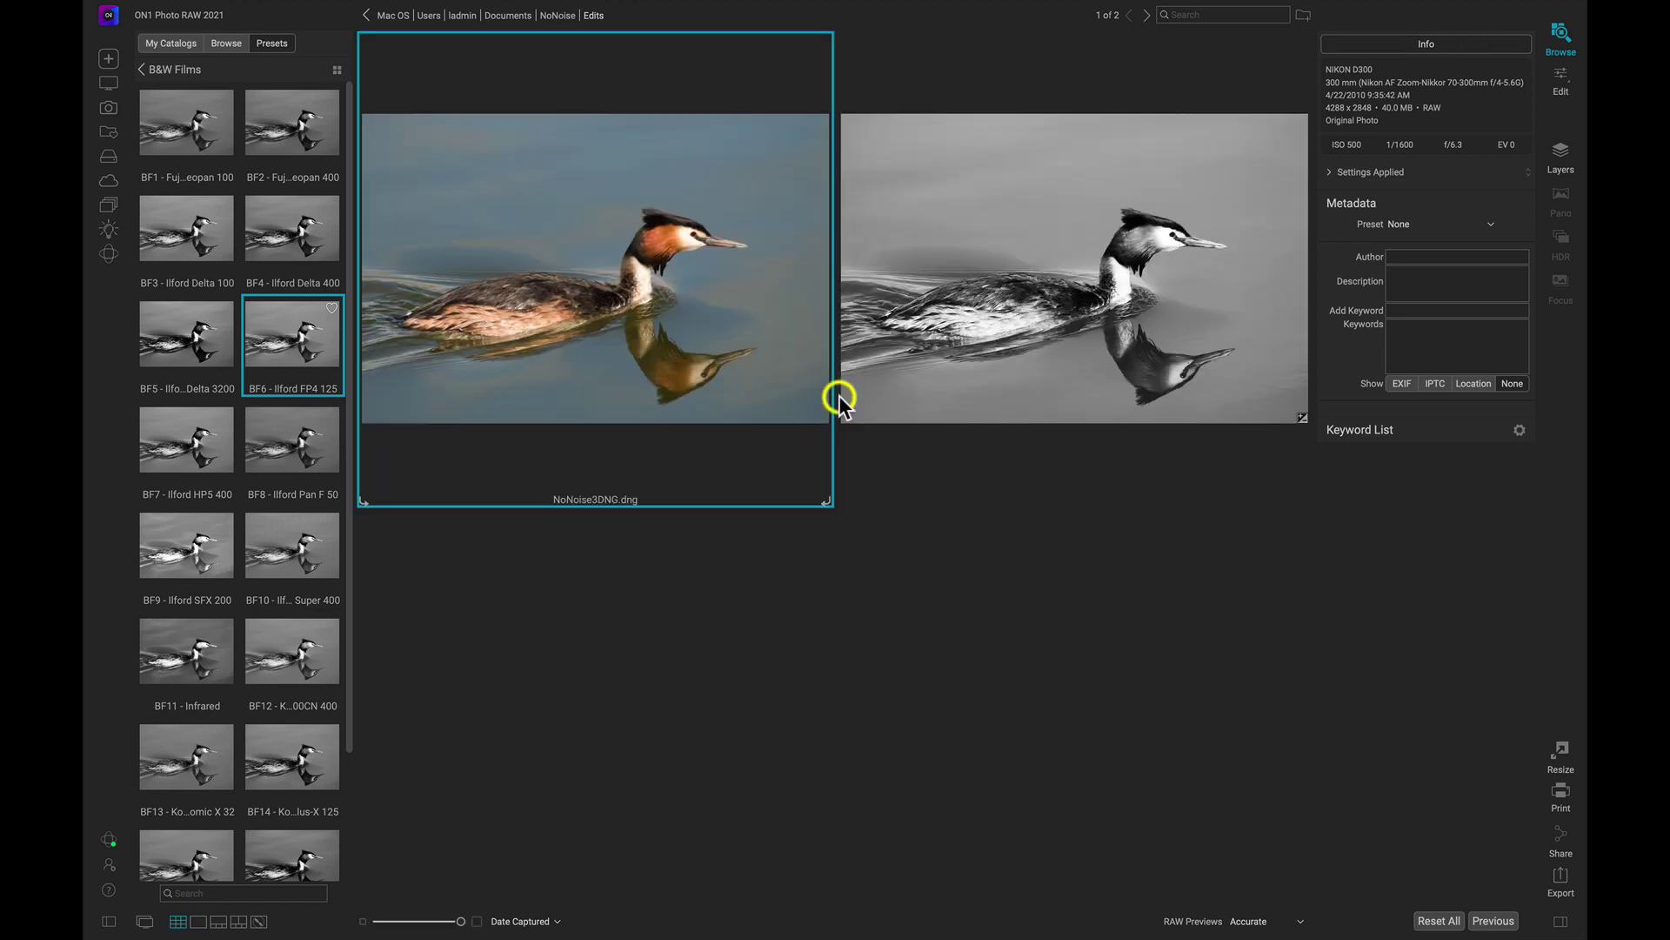
{"action": "left_click", "coordinate": [1147, 324]}
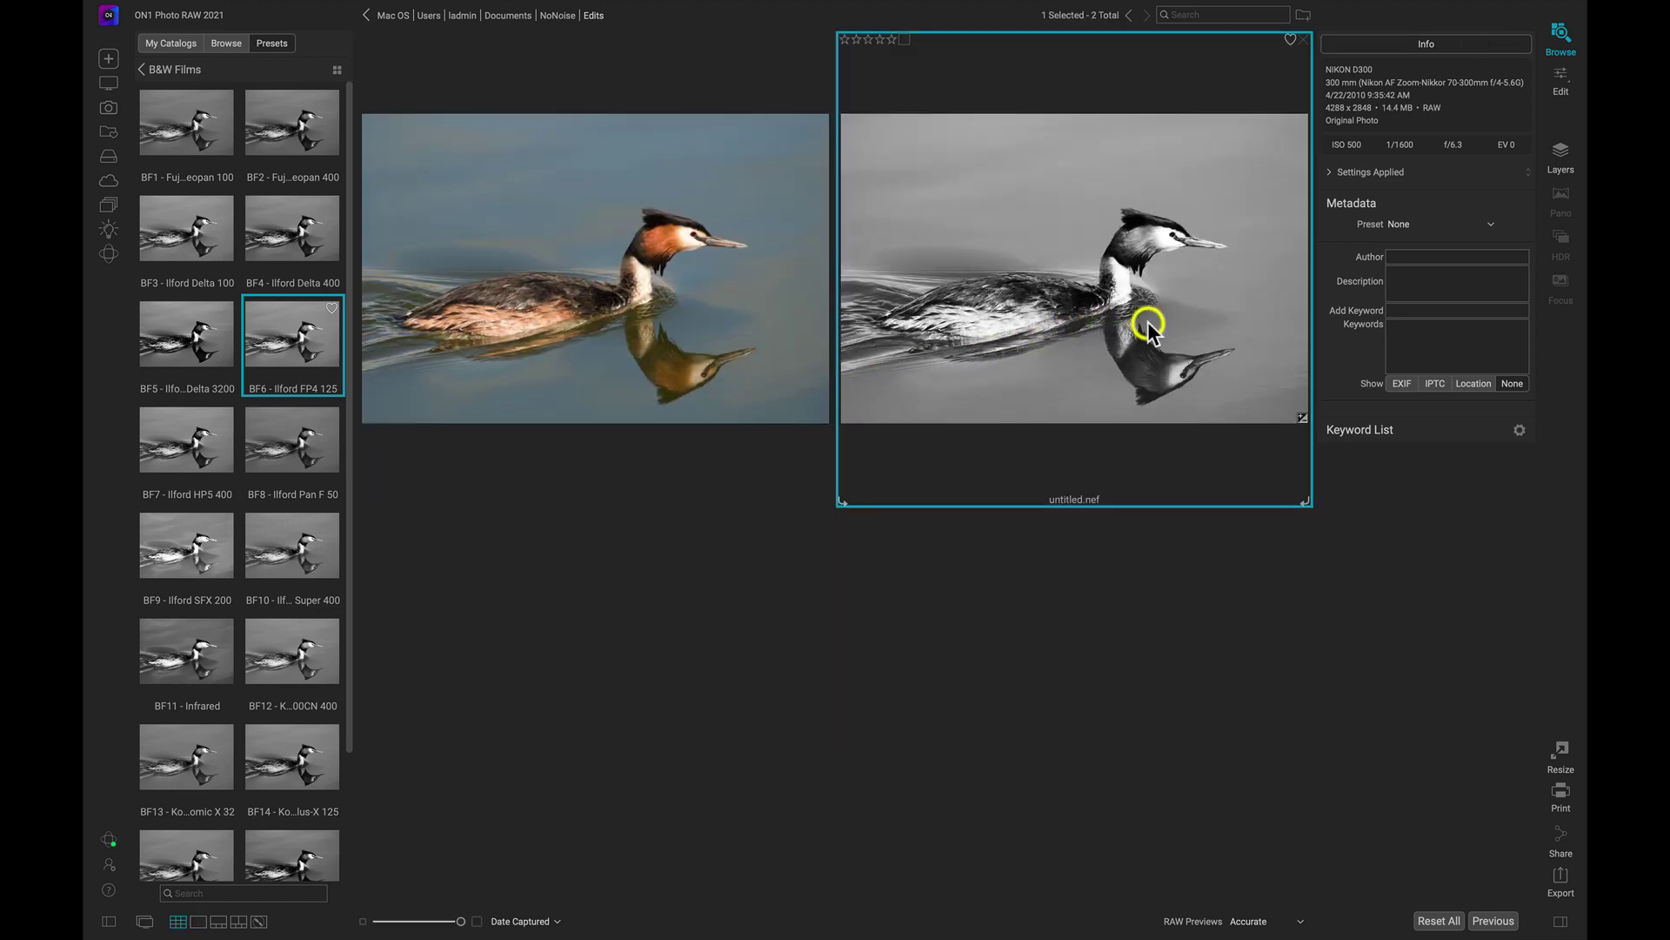
{"action": "left_click", "coordinate": [665, 308], "text": "super"}
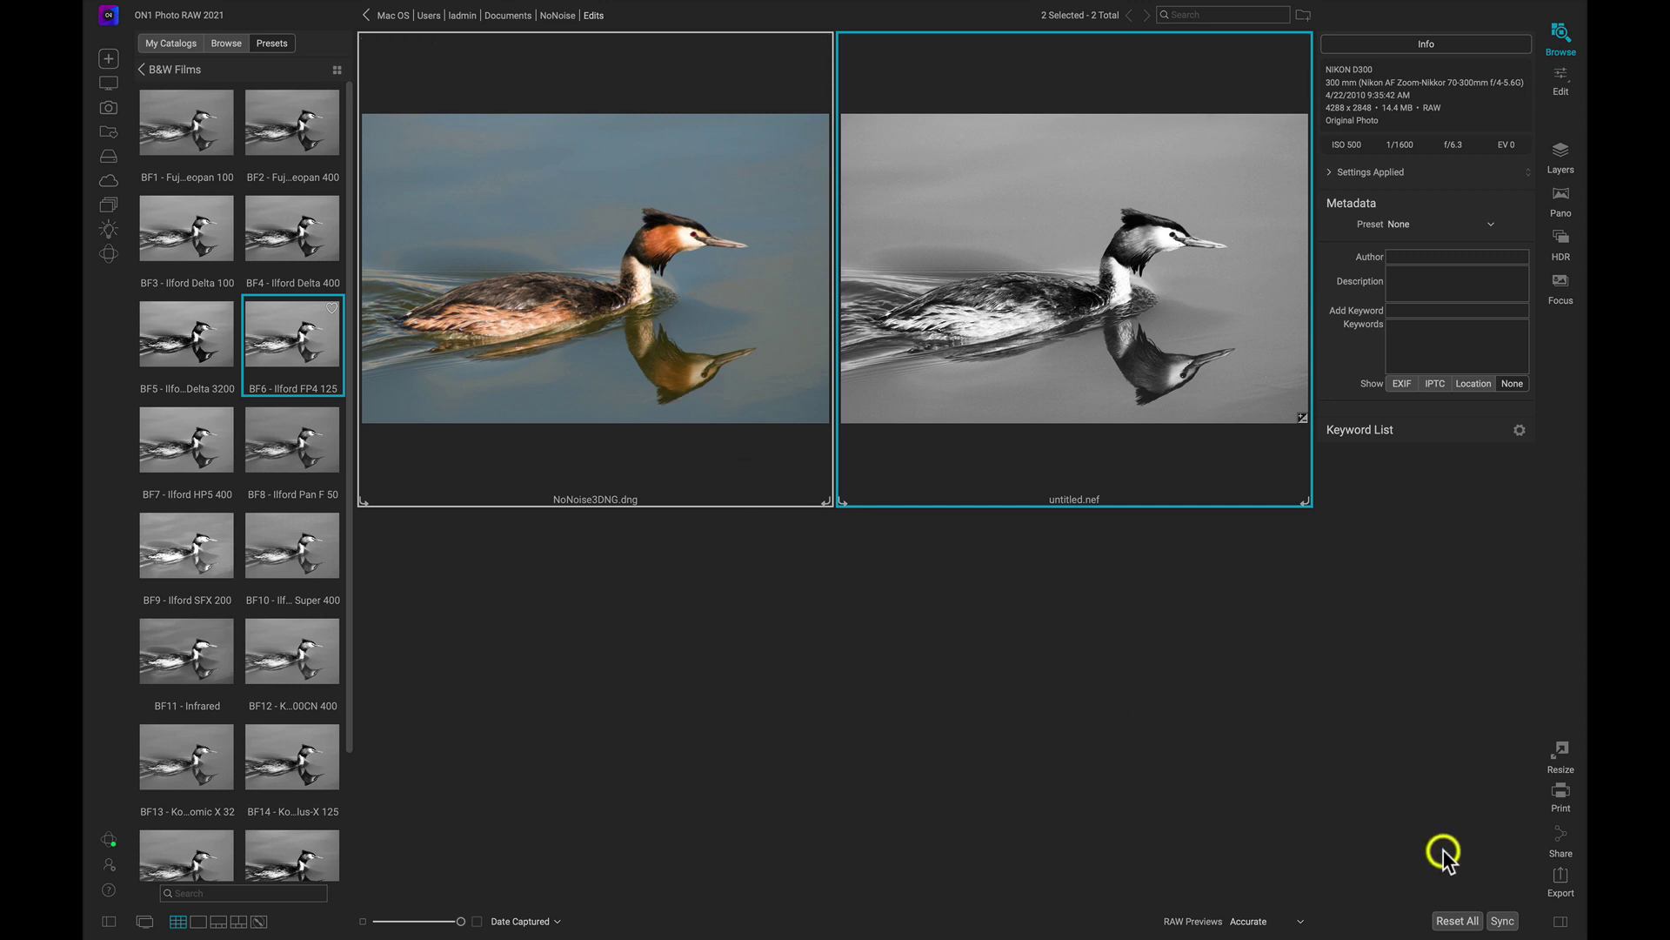
Sync the Effects settings from untitled.nef onto NoNoise3DNG.dng.
{"action": "left_click", "coordinate": [1505, 922]}
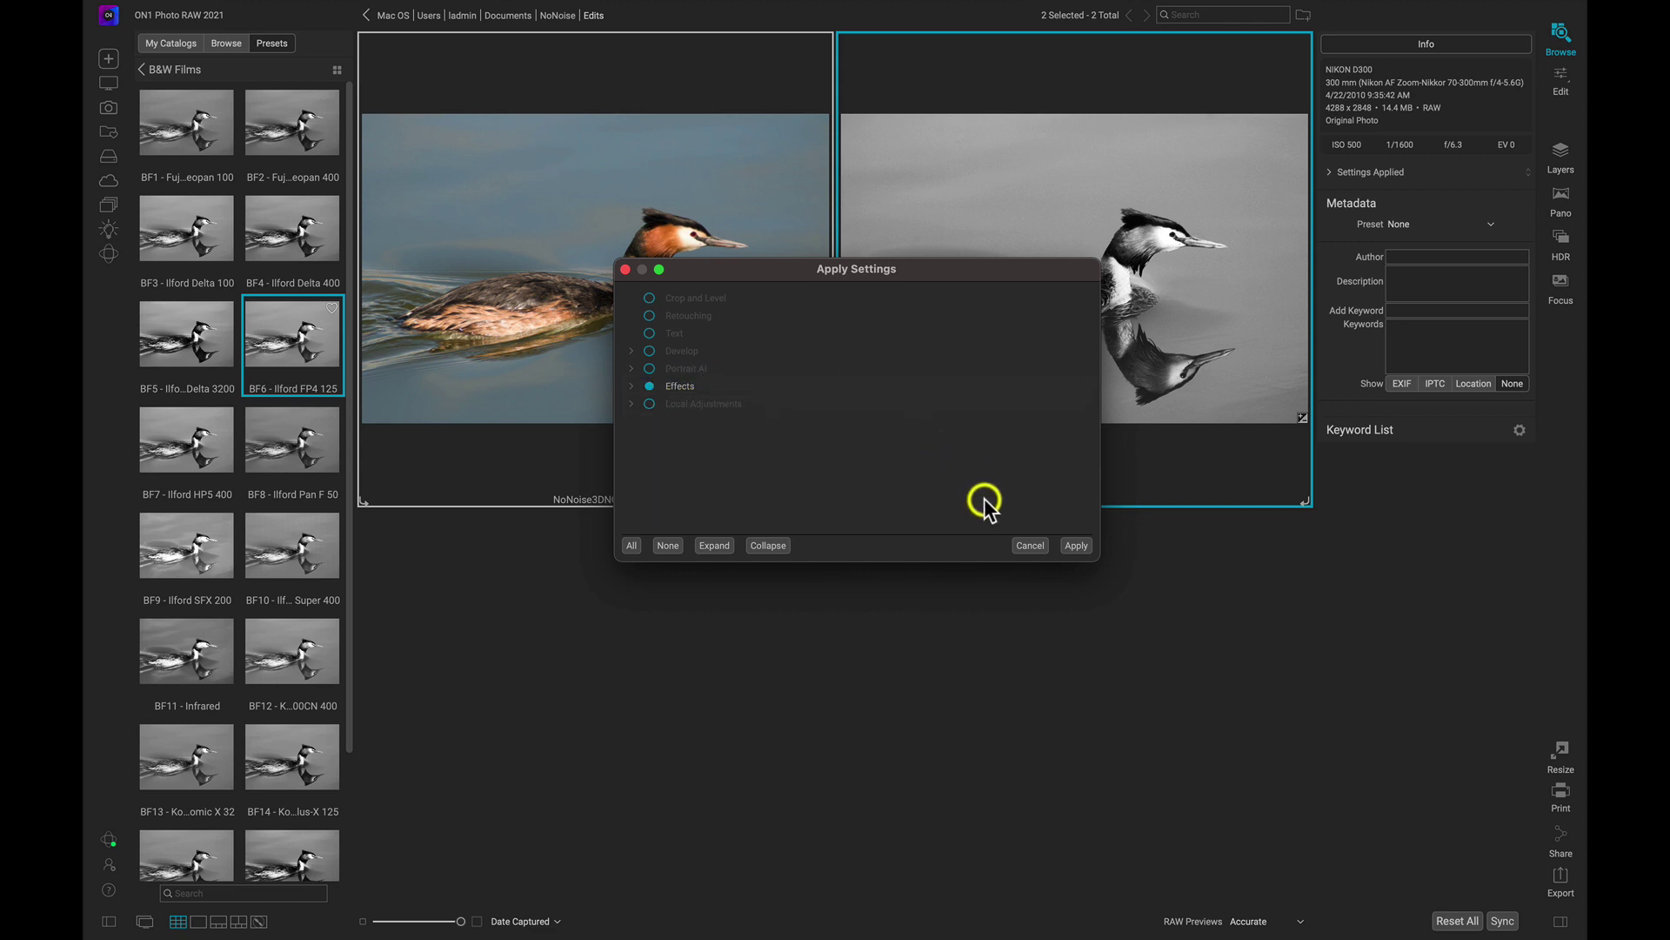
{"action": "left_click", "coordinate": [1079, 547]}
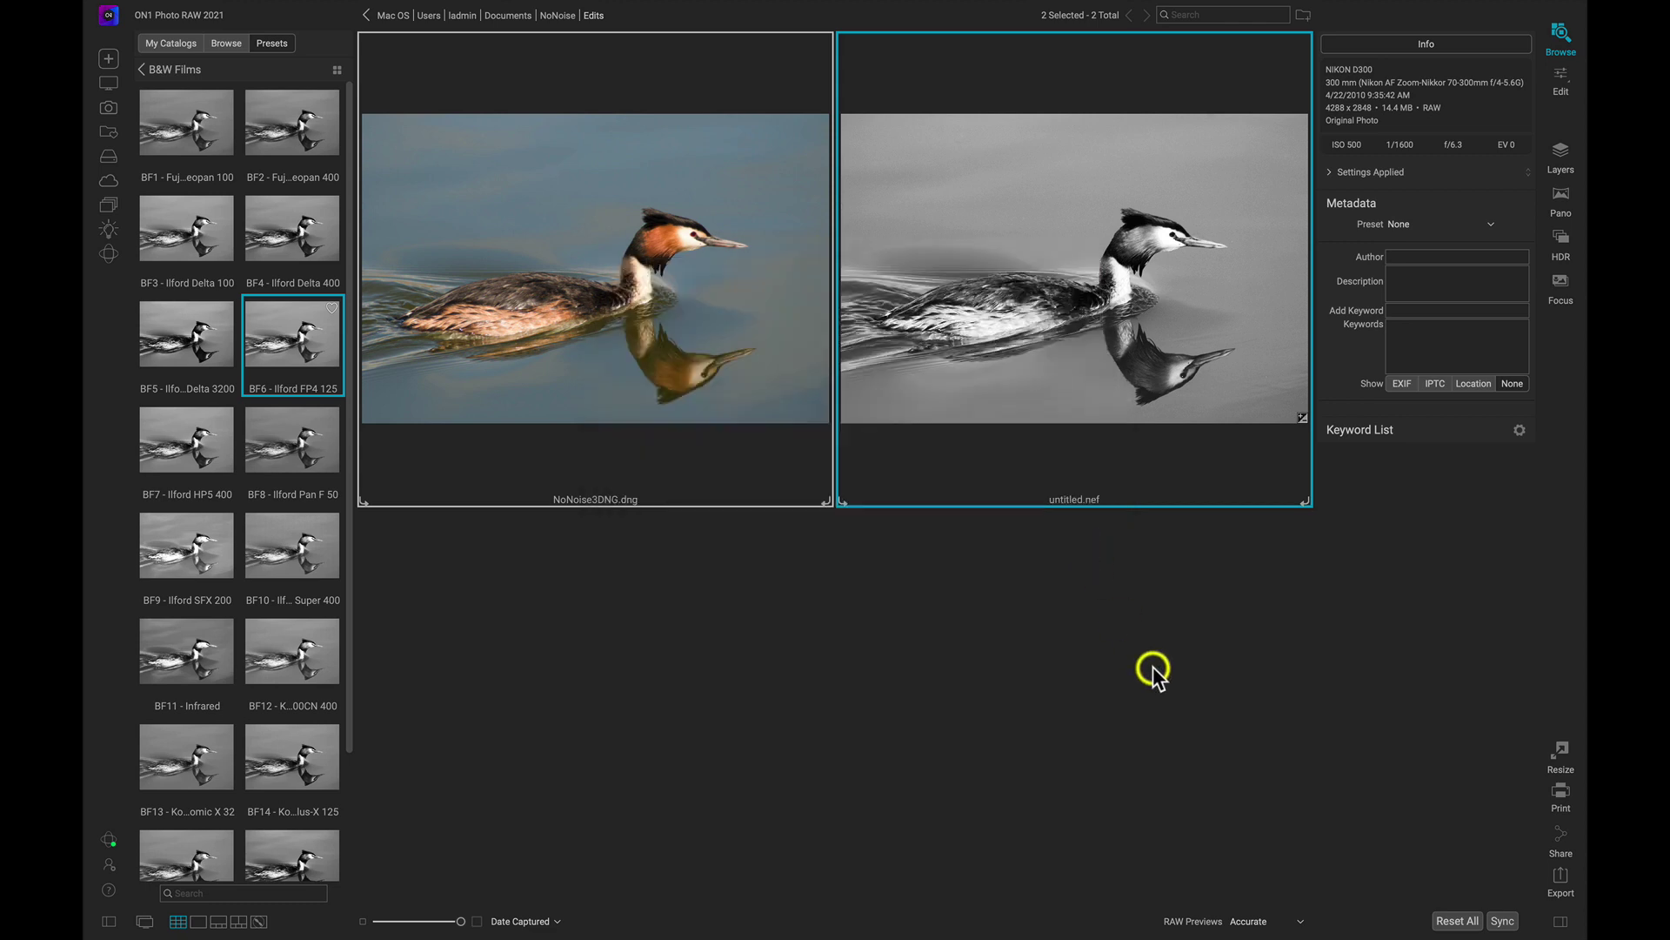